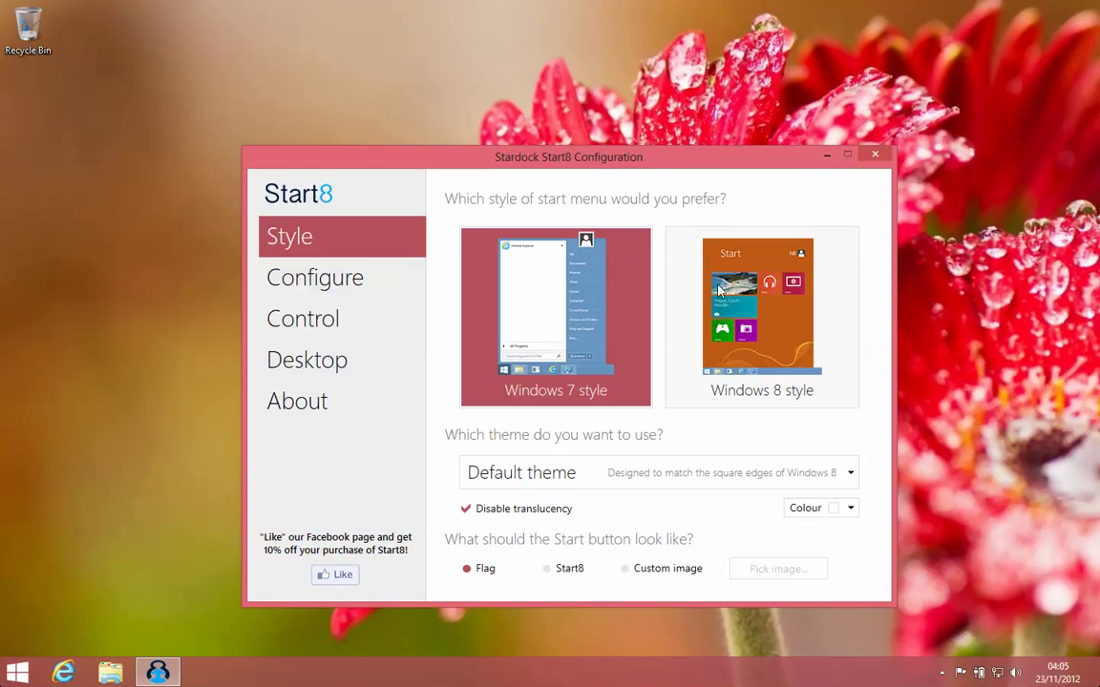
# Try the Windows 8 style start menu, previewing it and choosing the Tall, Wide, Large and Full screen sizes in turn.
pyautogui.click(728, 328)
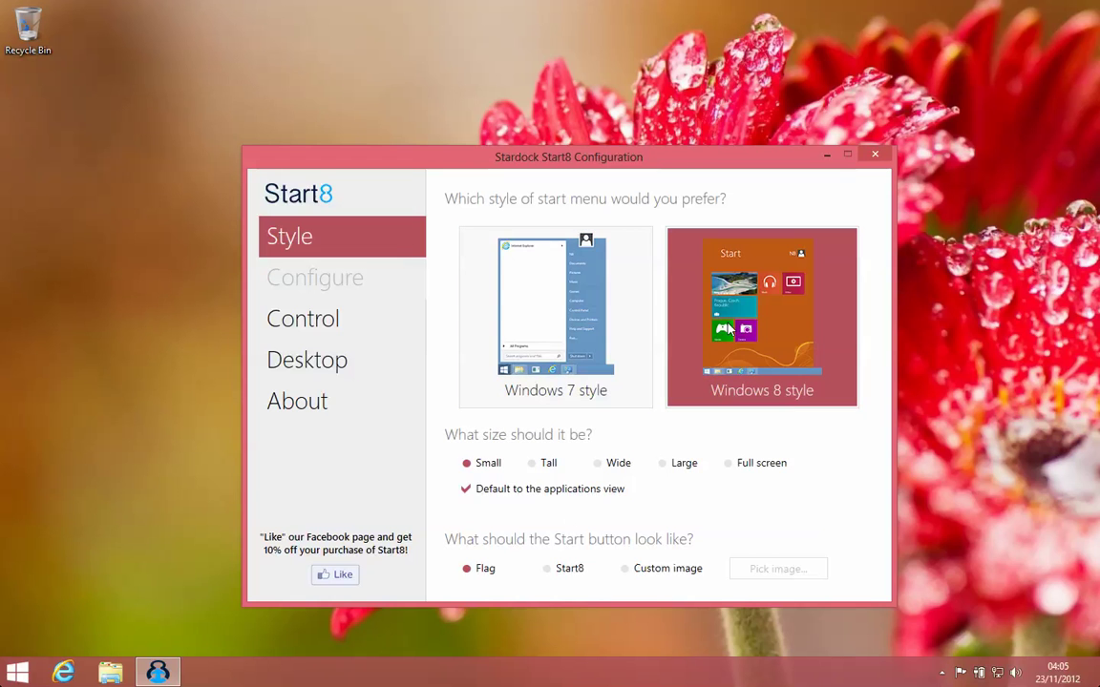
pyautogui.click(17, 673)
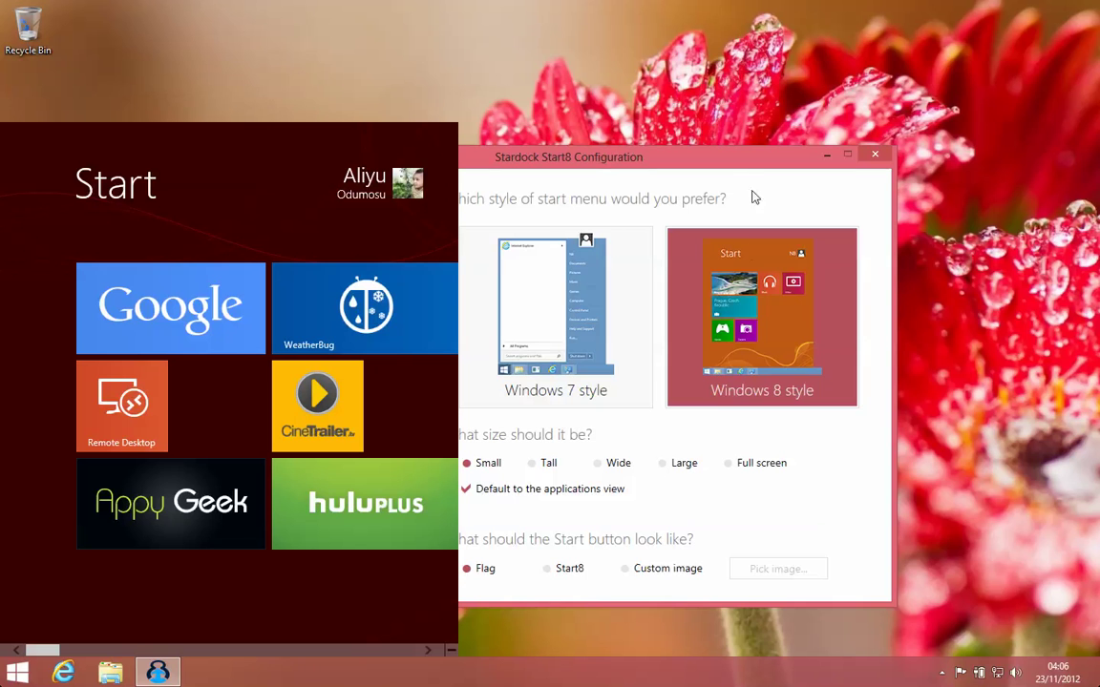
pyautogui.click(535, 462)
pyautogui.click(596, 464)
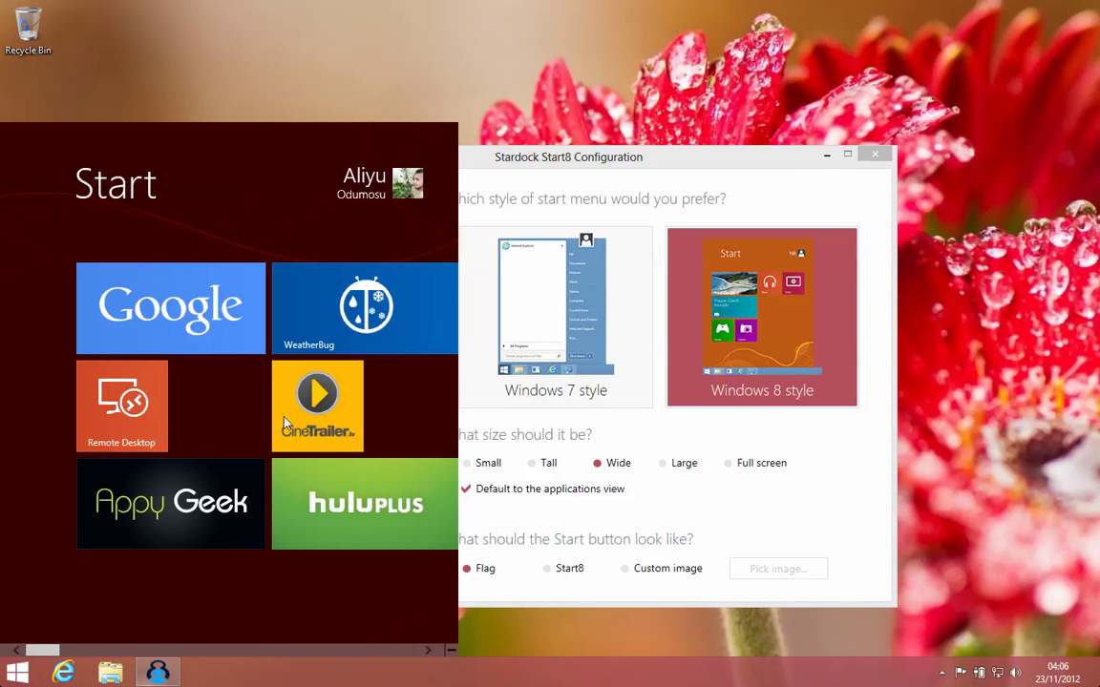
pyautogui.click(480, 143)
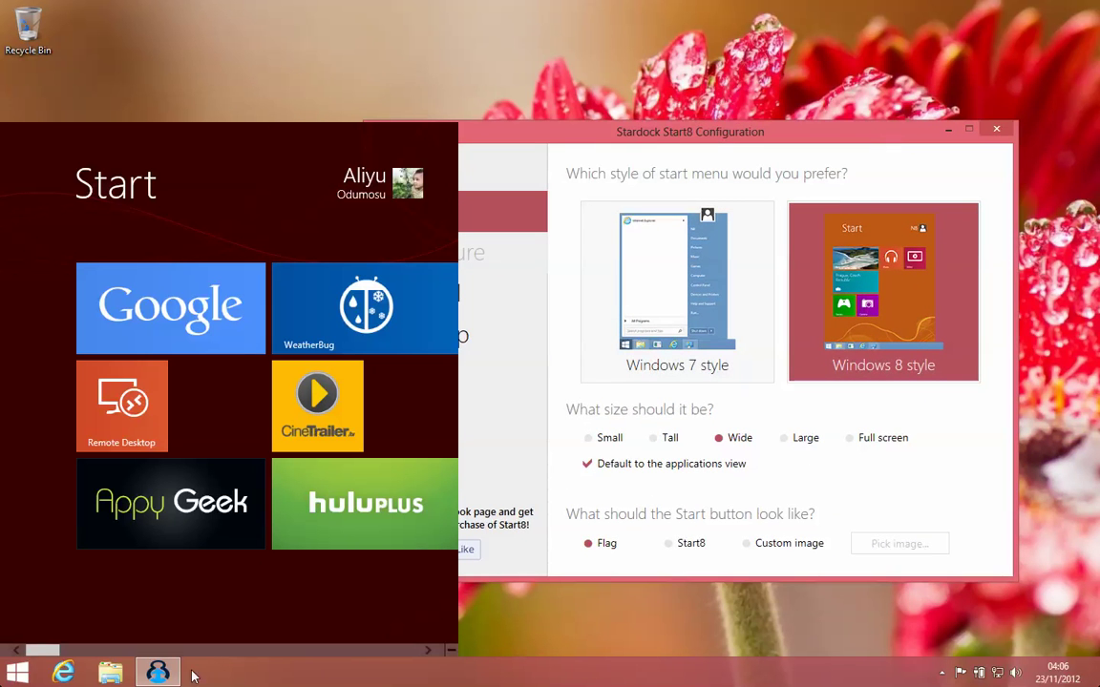
pyautogui.moveTo(44, 650)
pyautogui.mouseDown()
pyautogui.moveTo(325, 650)
pyautogui.moveTo(54, 631)
pyautogui.mouseUp()
pyautogui.click(787, 440)
pyautogui.click(850, 439)
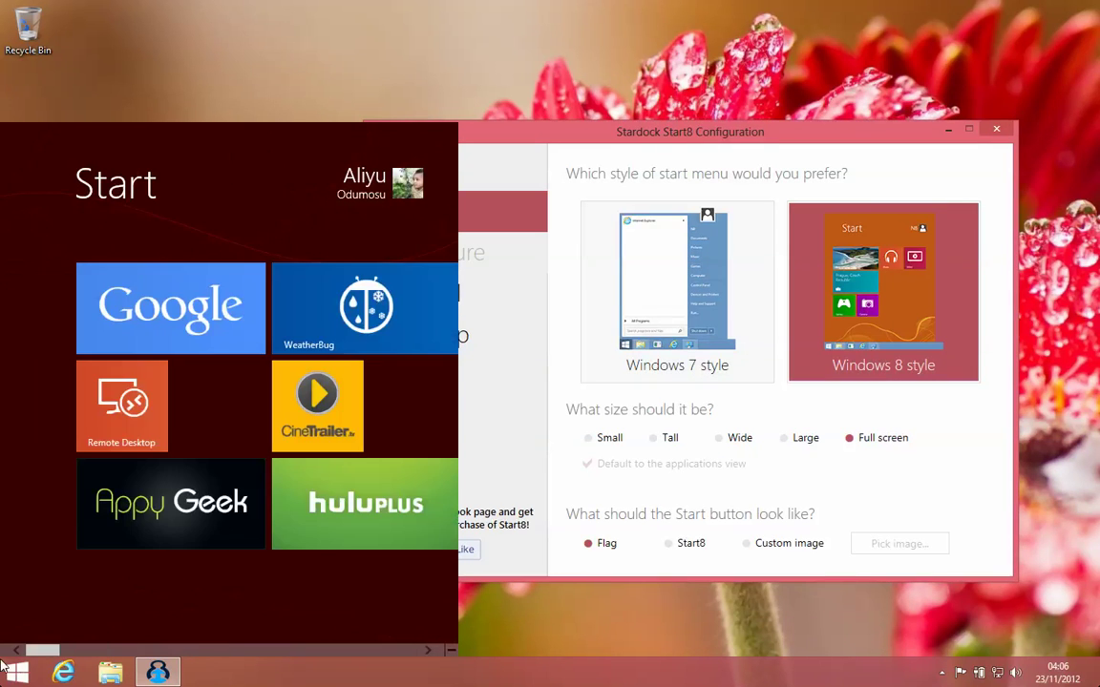
# Set the start menu to the Windows 7 style and open it to preview the layout.
pyautogui.click(683, 300)
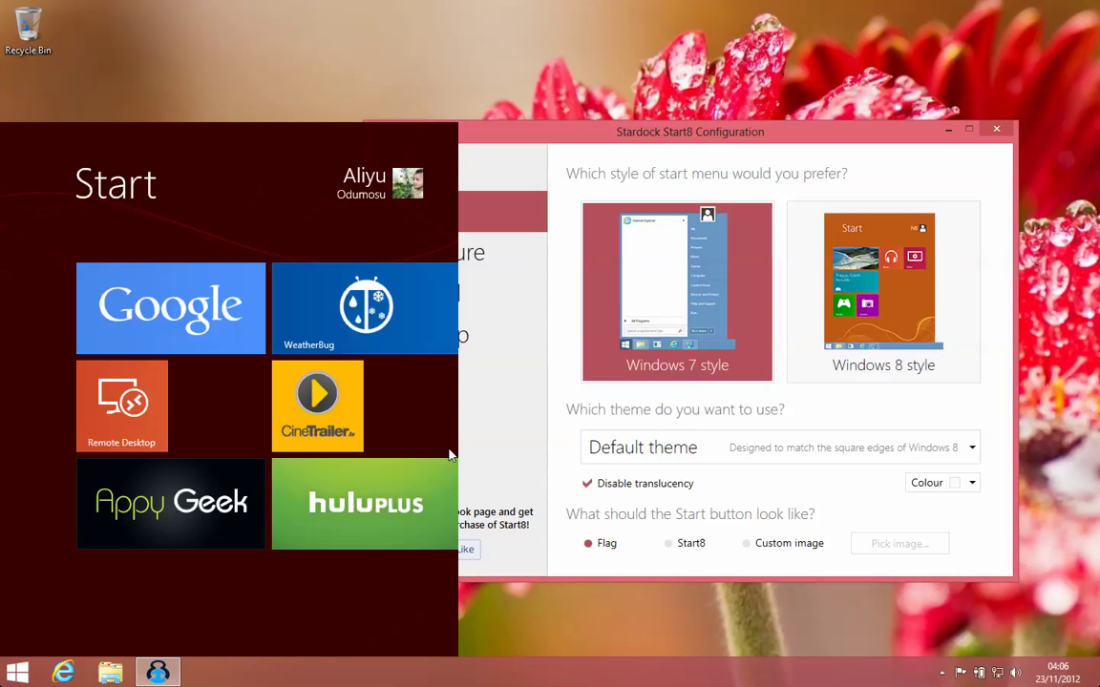
pyautogui.click(19, 674)
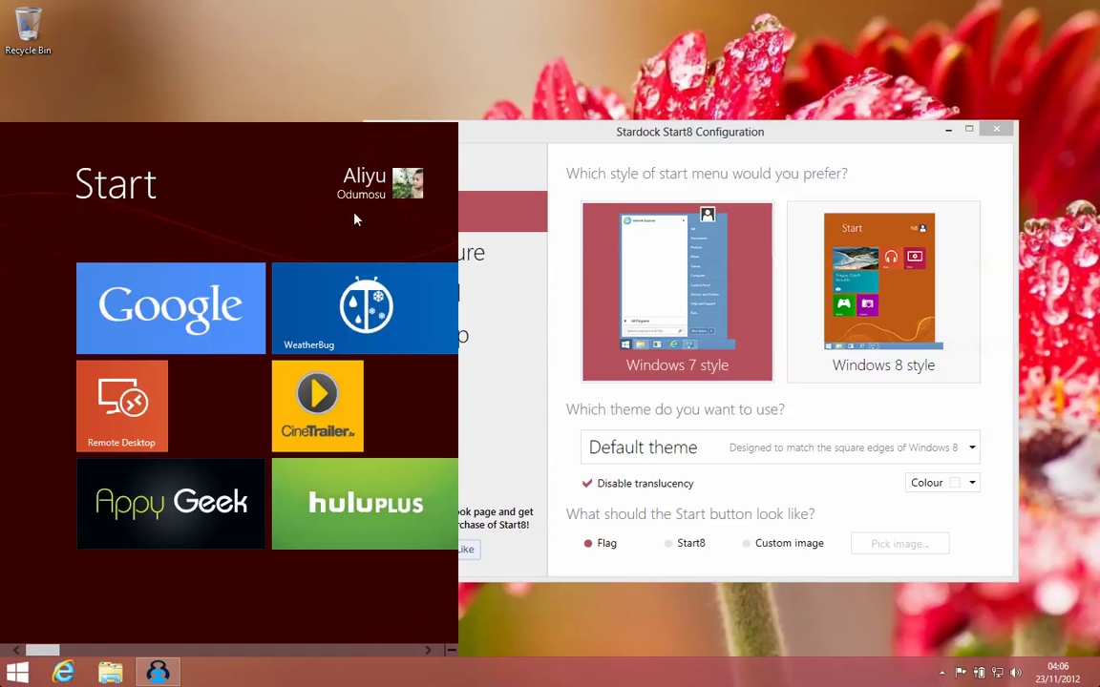
pyautogui.click(214, 325)
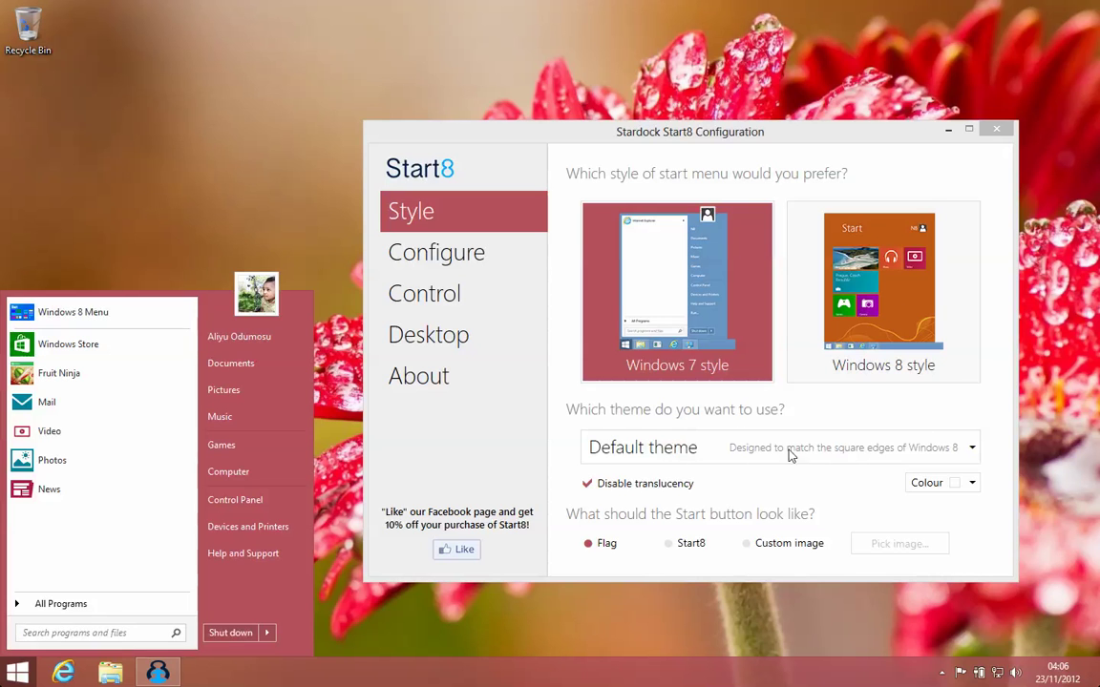
# Apply the Rounded theme to the start menu, preview it and check the alternative themes without choosing another.
pyautogui.click(972, 455)
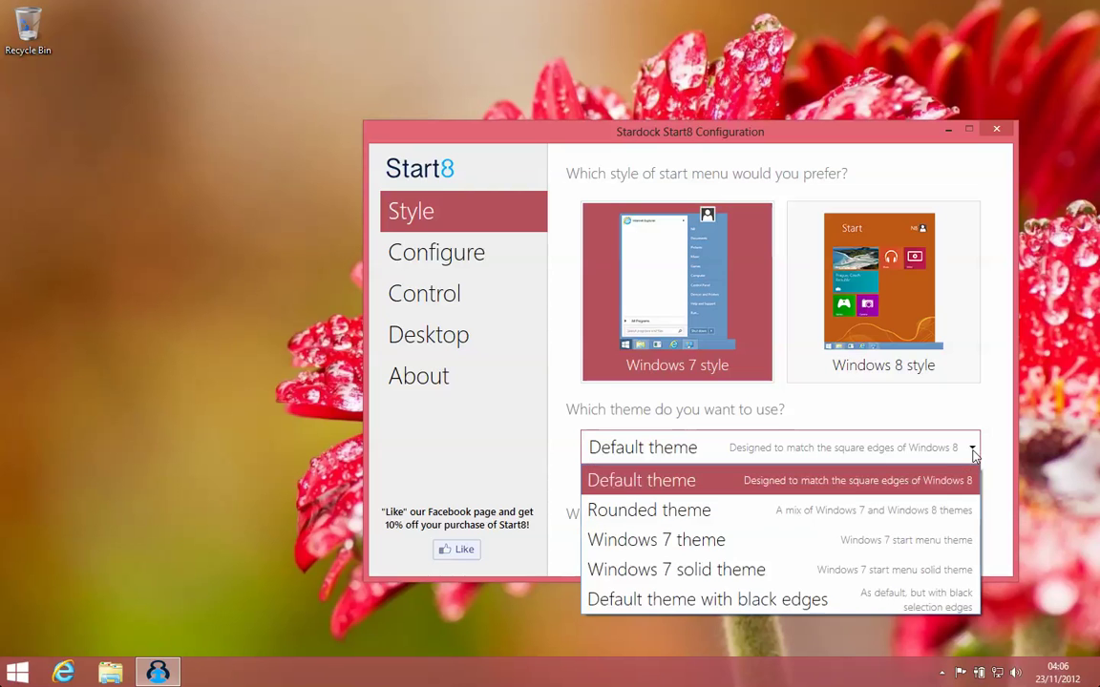
pyautogui.click(819, 509)
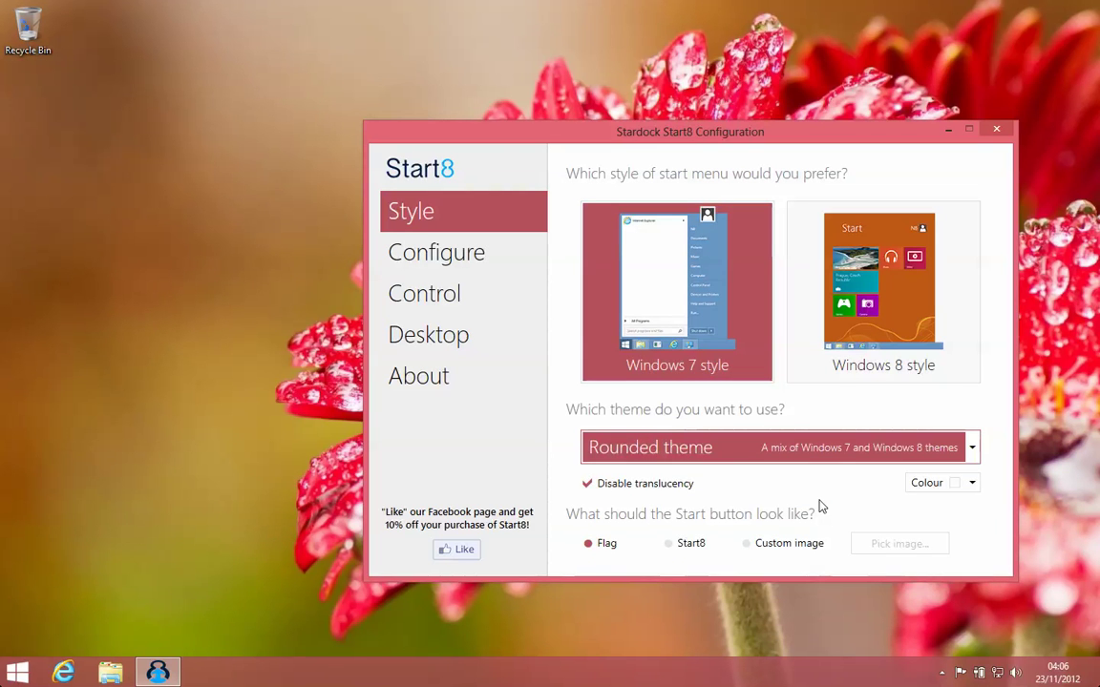
pyautogui.click(17, 673)
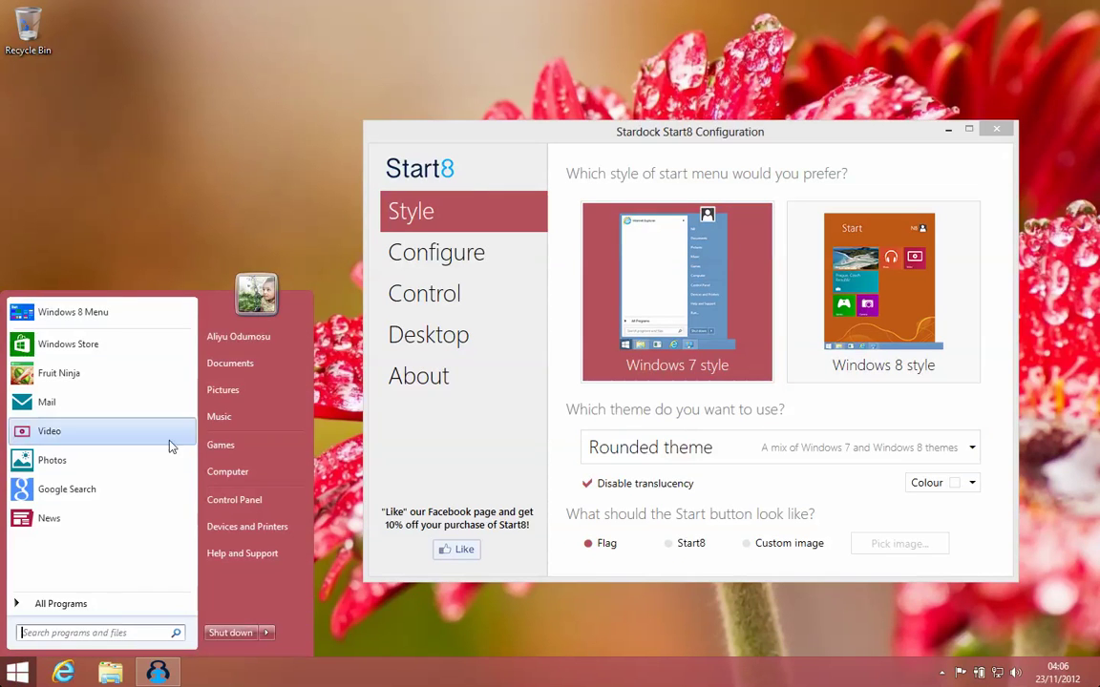
pyautogui.click(941, 451)
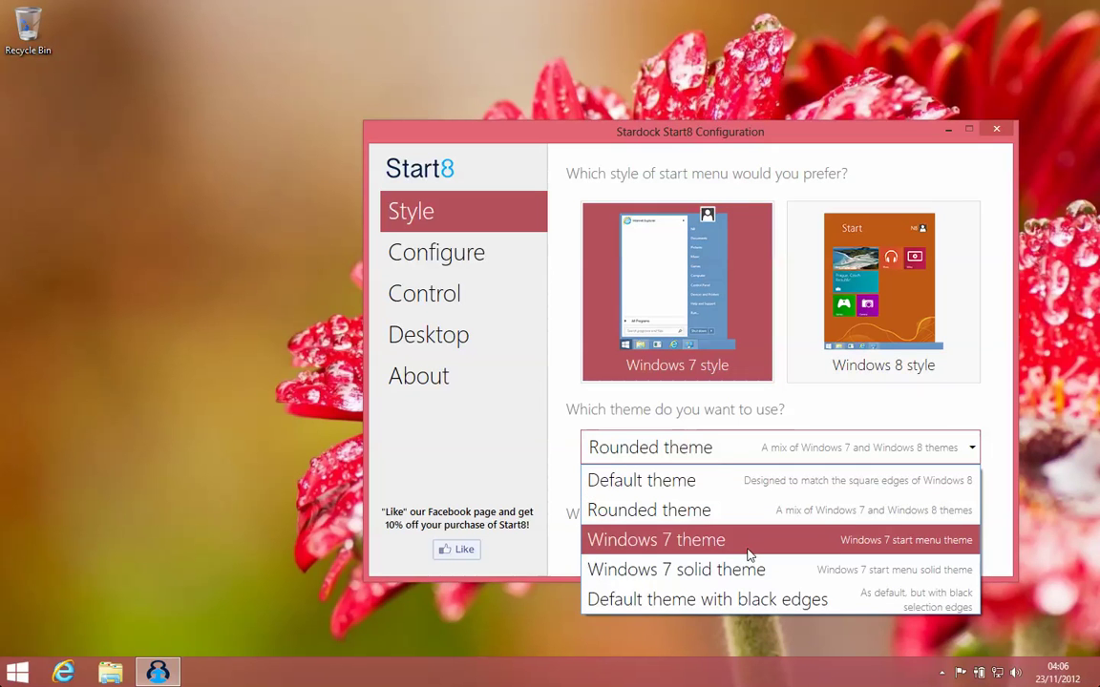
pyautogui.click(524, 450)
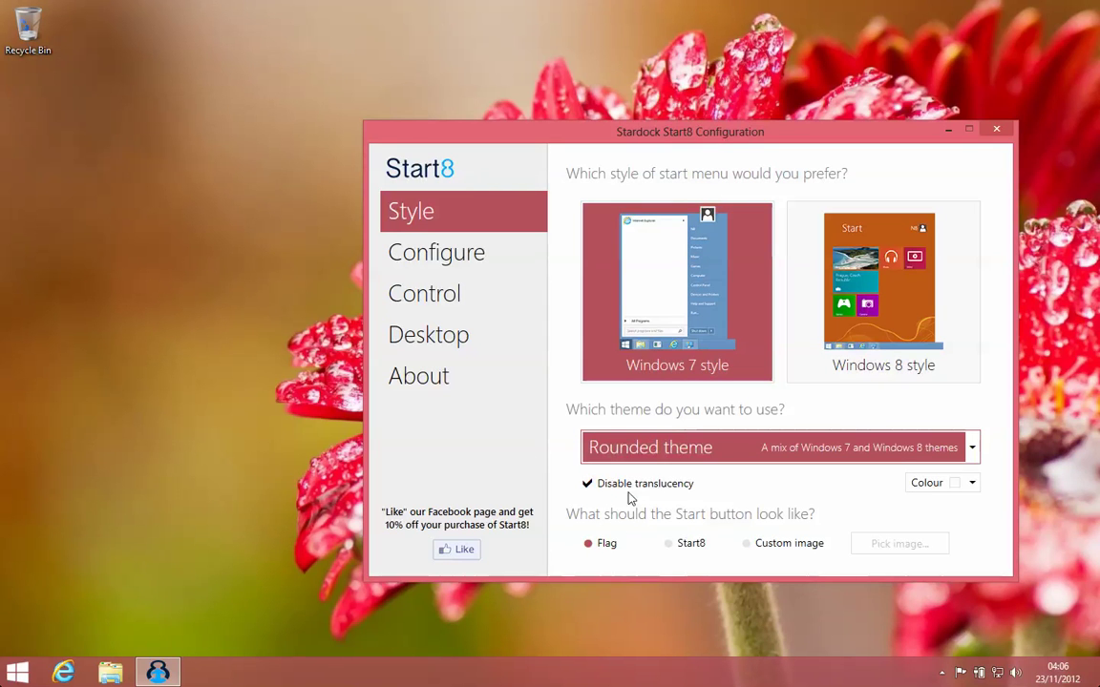
# Try the start menu with translucency enabled, compare it with the opaque look and disable translucency again.
pyautogui.click(19, 673)
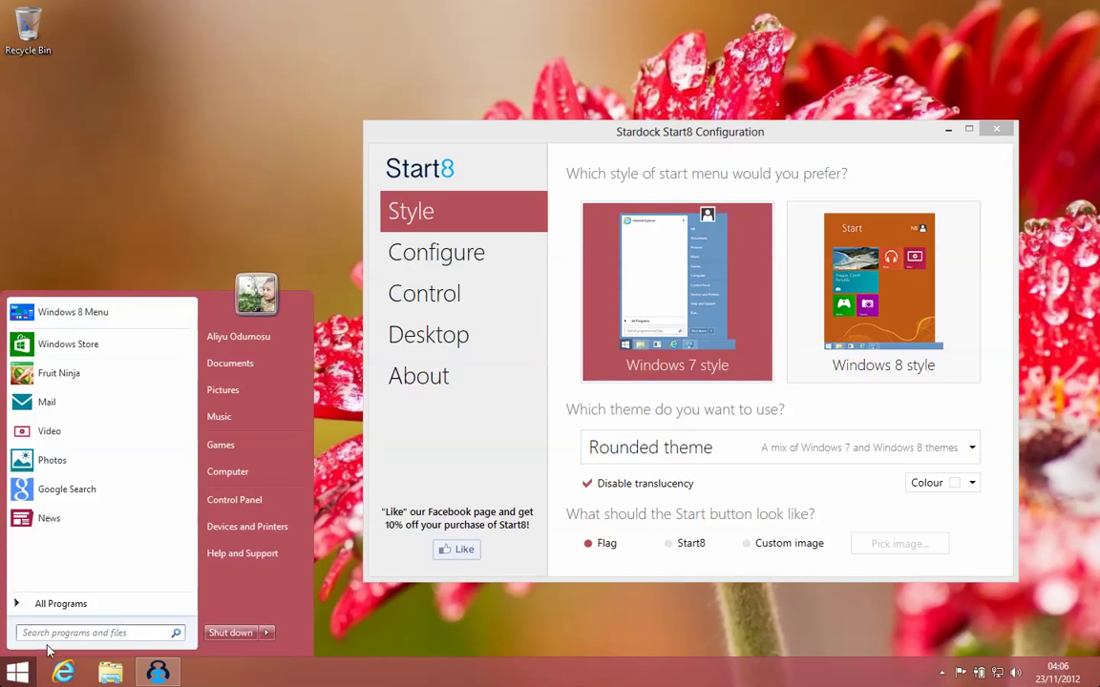
pyautogui.click(587, 485)
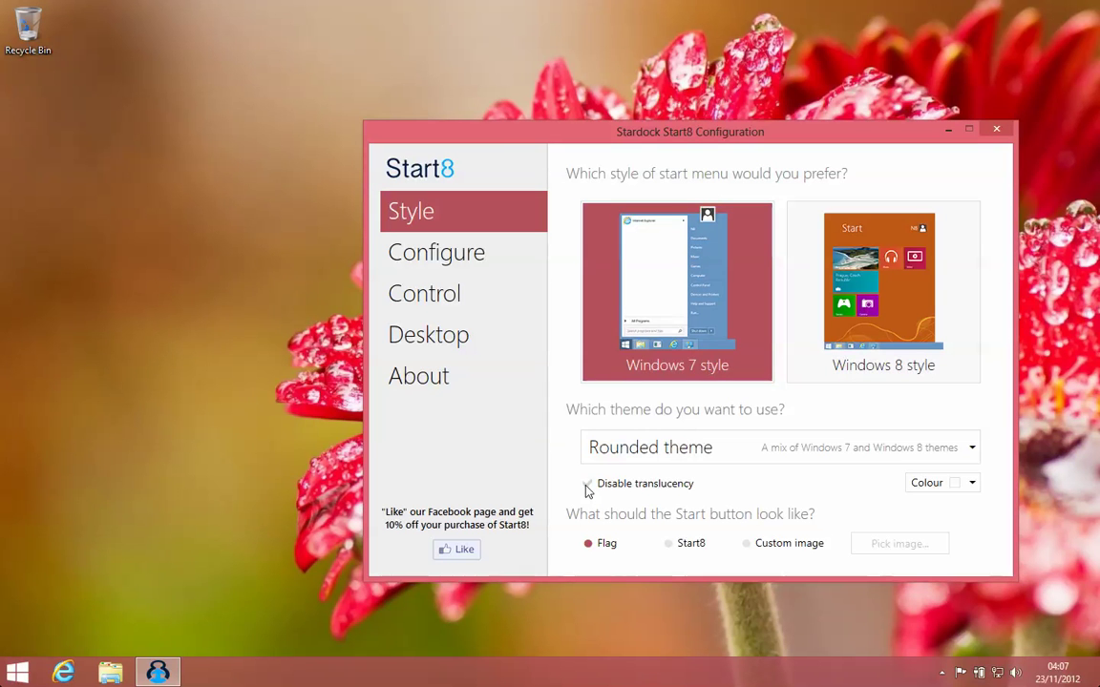
pyautogui.click(19, 673)
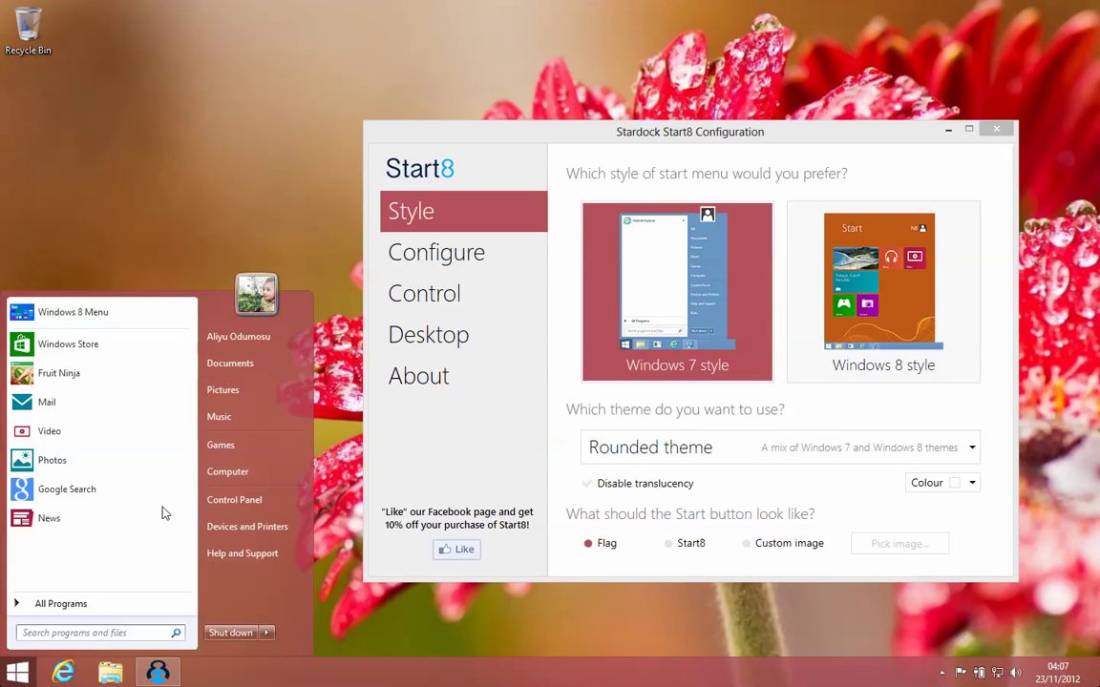
pyautogui.click(587, 484)
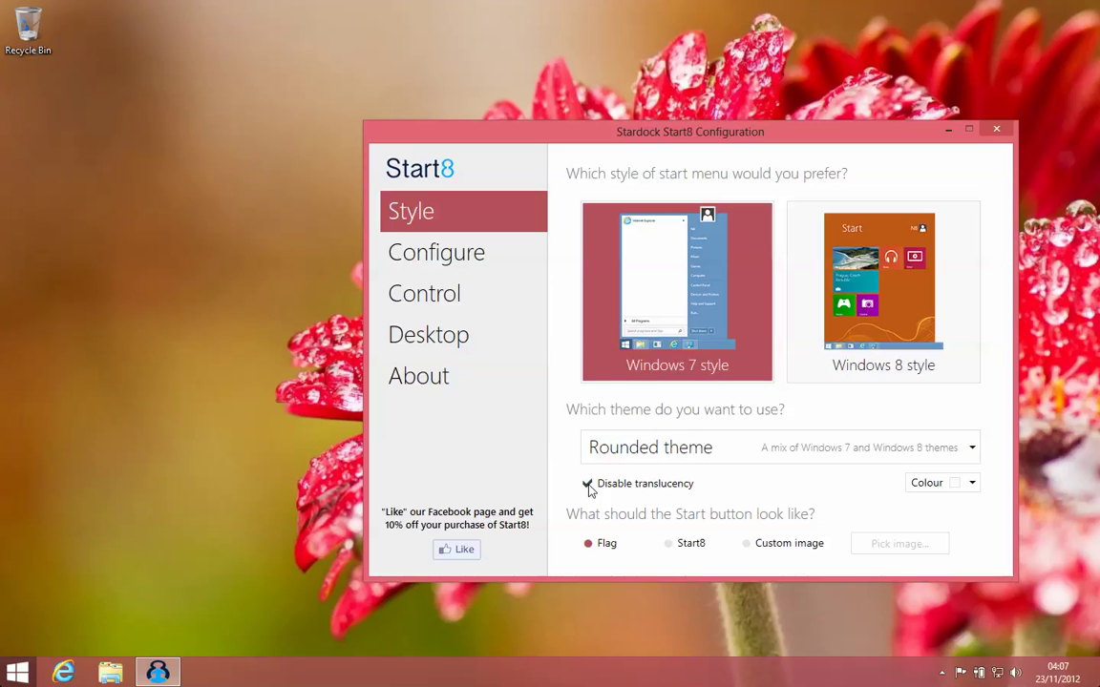
# Set the start menu colour to bright green (Red 128, Green 255, Blue 0) and preview it.
pyautogui.click(966, 484)
pyautogui.click(949, 503)
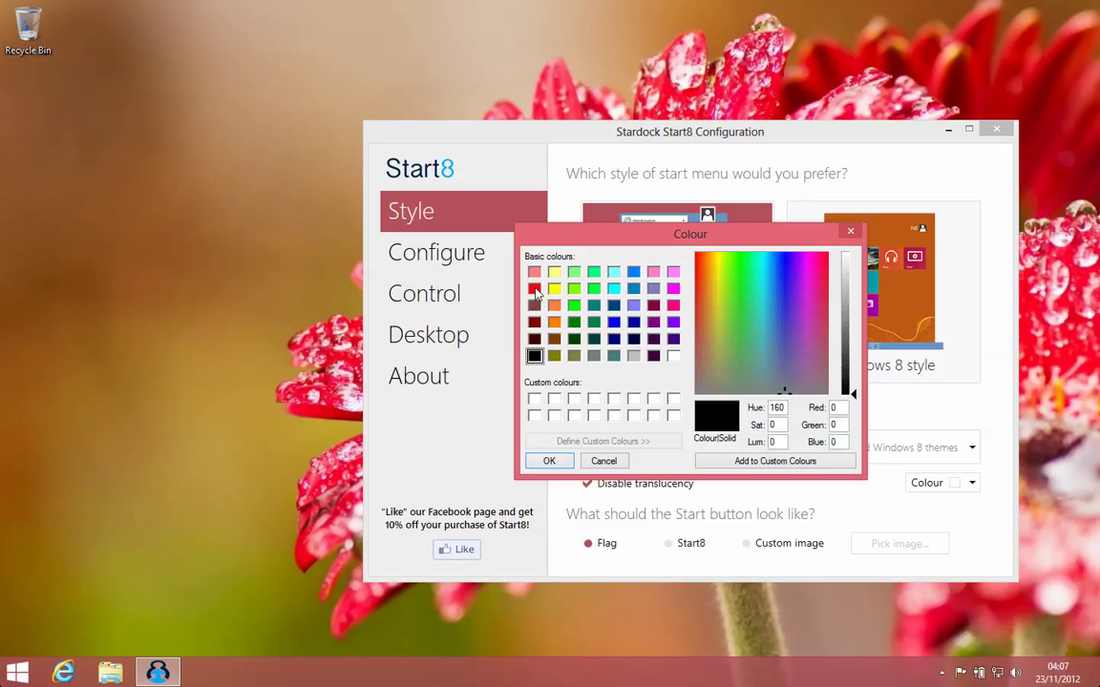
pyautogui.click(576, 291)
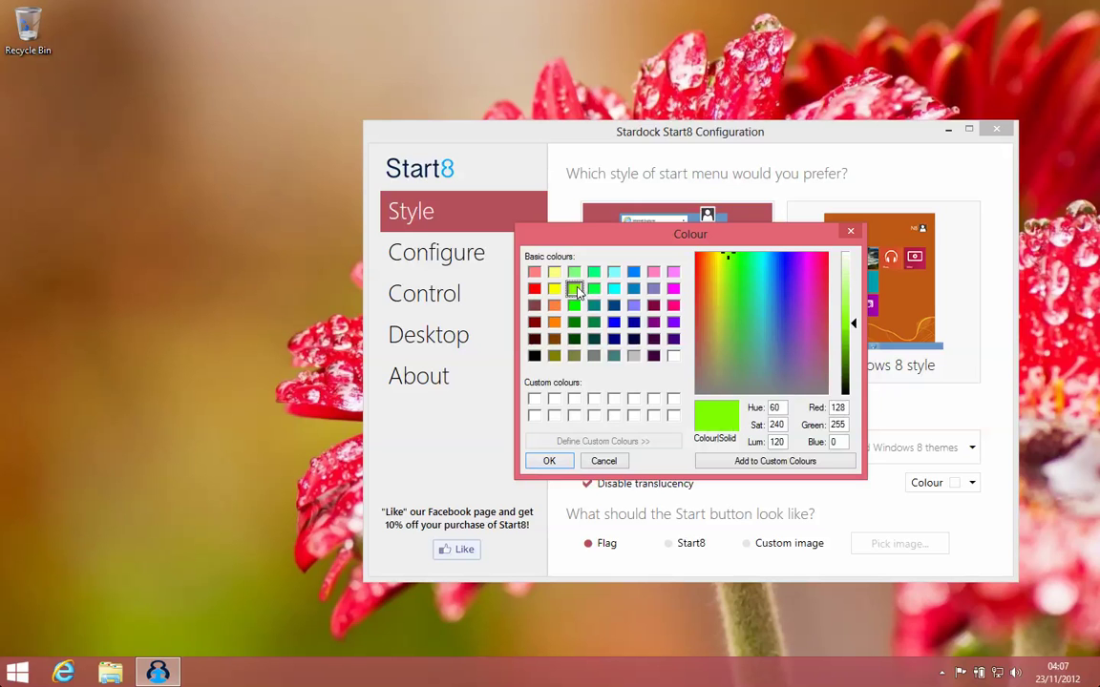
pyautogui.click(562, 461)
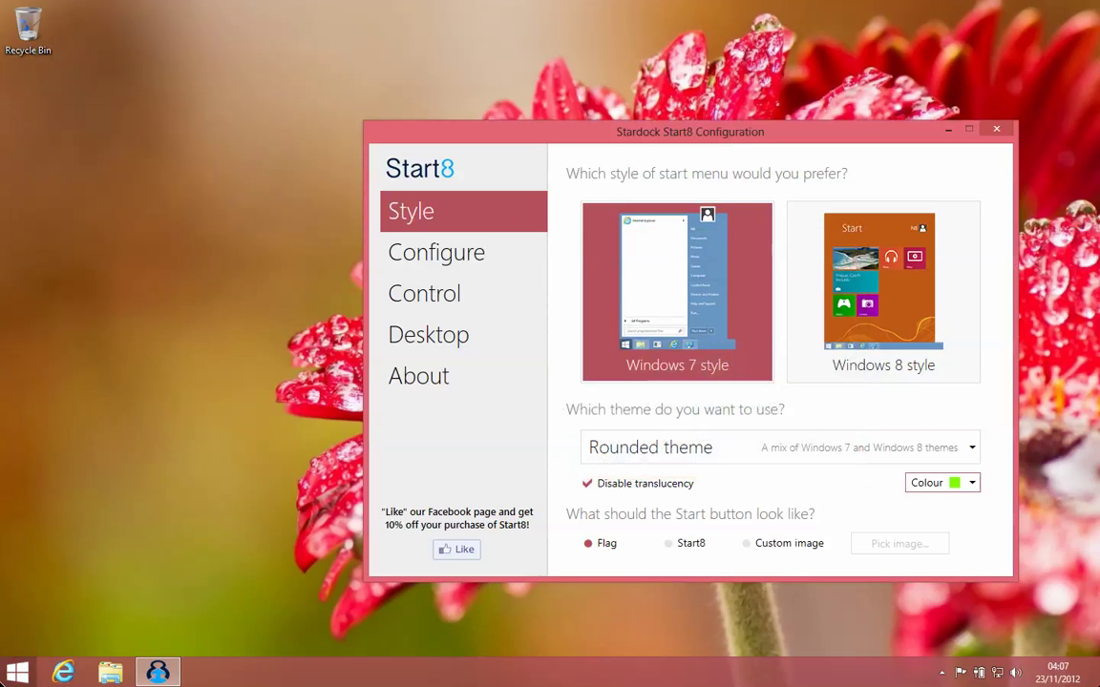
pyautogui.click(15, 676)
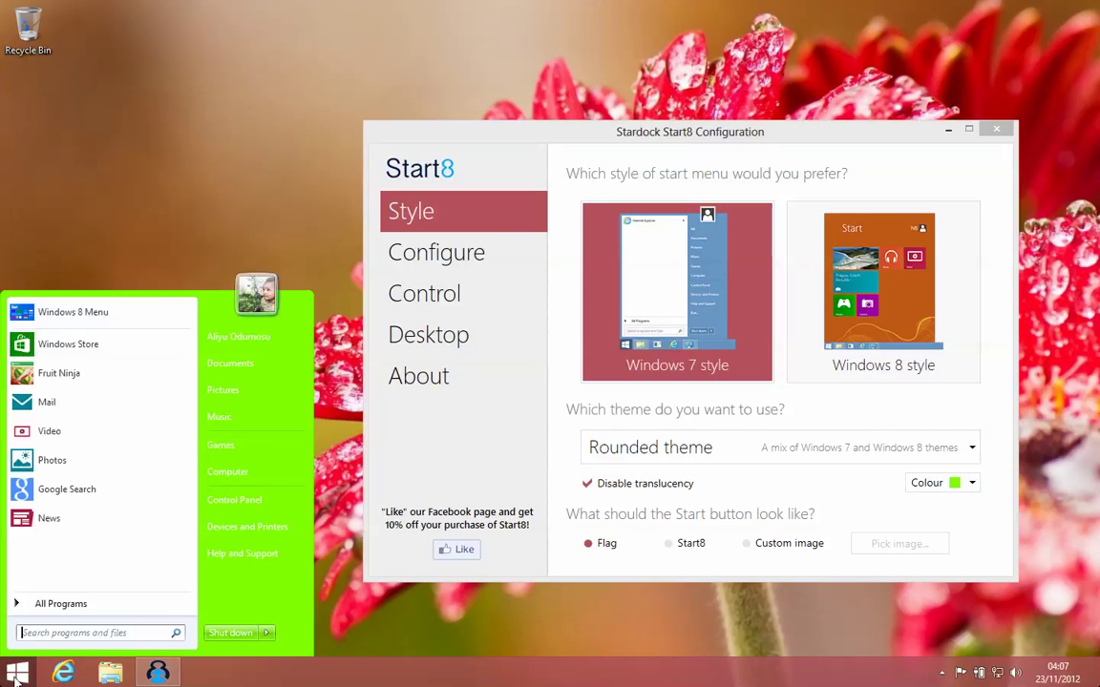
# Set the start menu colour to the muted dark red basic colour (Red 128, Green 64, Blue 64).
pyautogui.click(972, 482)
pyautogui.click(945, 505)
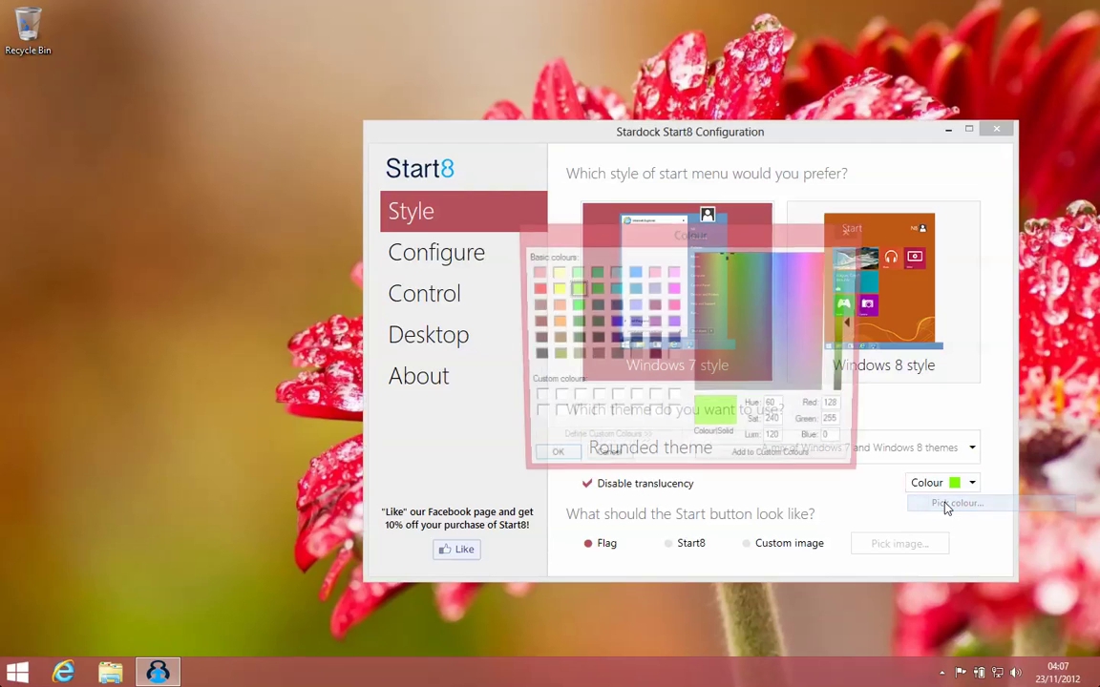
pyautogui.click(534, 306)
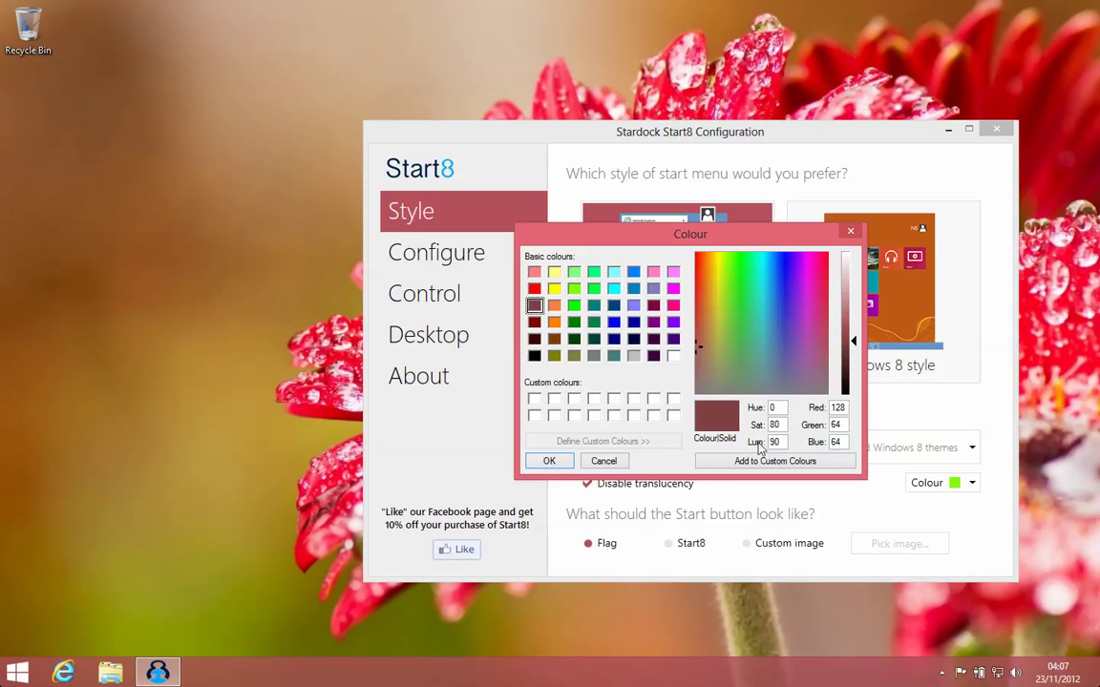
pyautogui.click(551, 461)
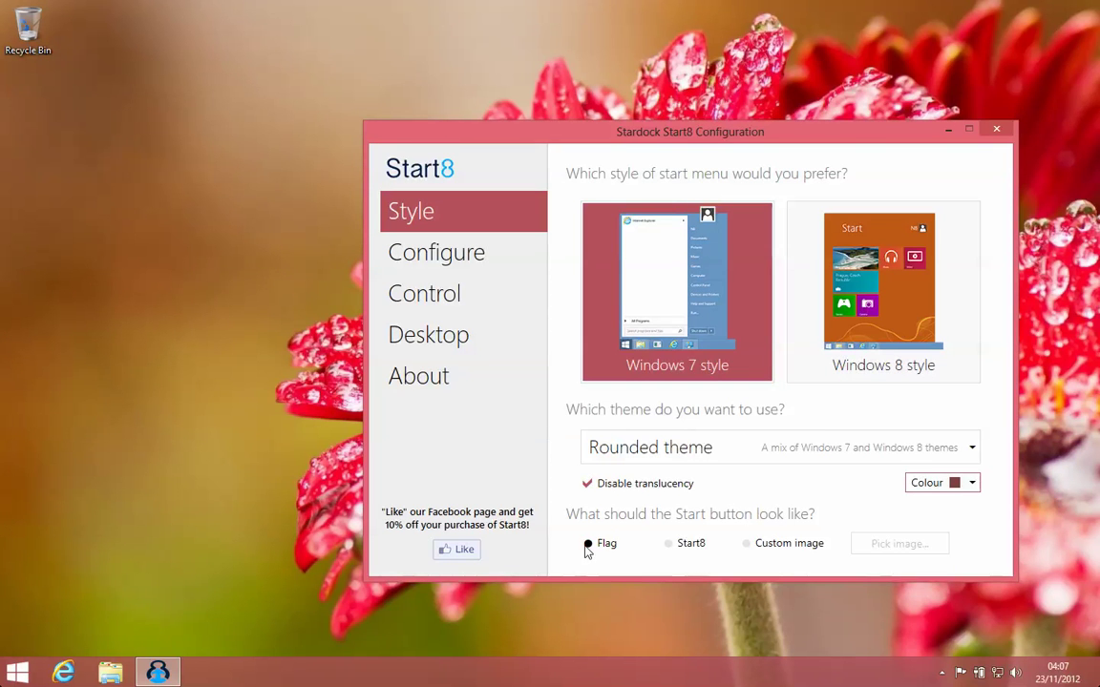
# Try the Start8 logo as the Start button image, preview the menu and switch back to Flag.
pyautogui.click(668, 543)
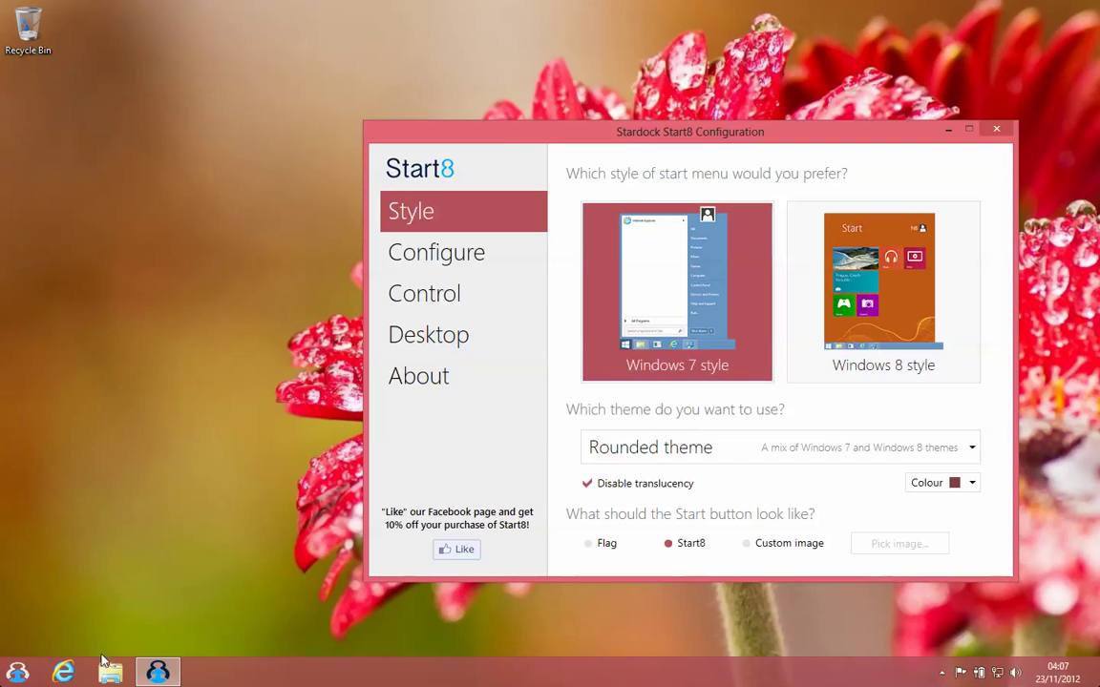
pyautogui.click(17, 671)
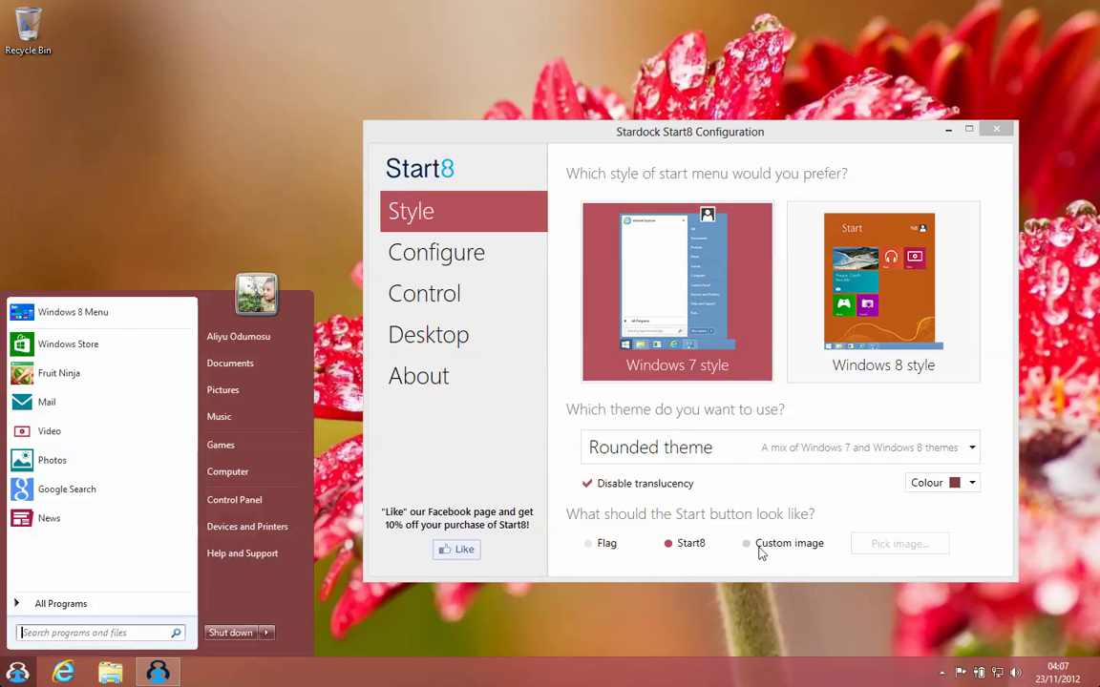
pyautogui.click(588, 545)
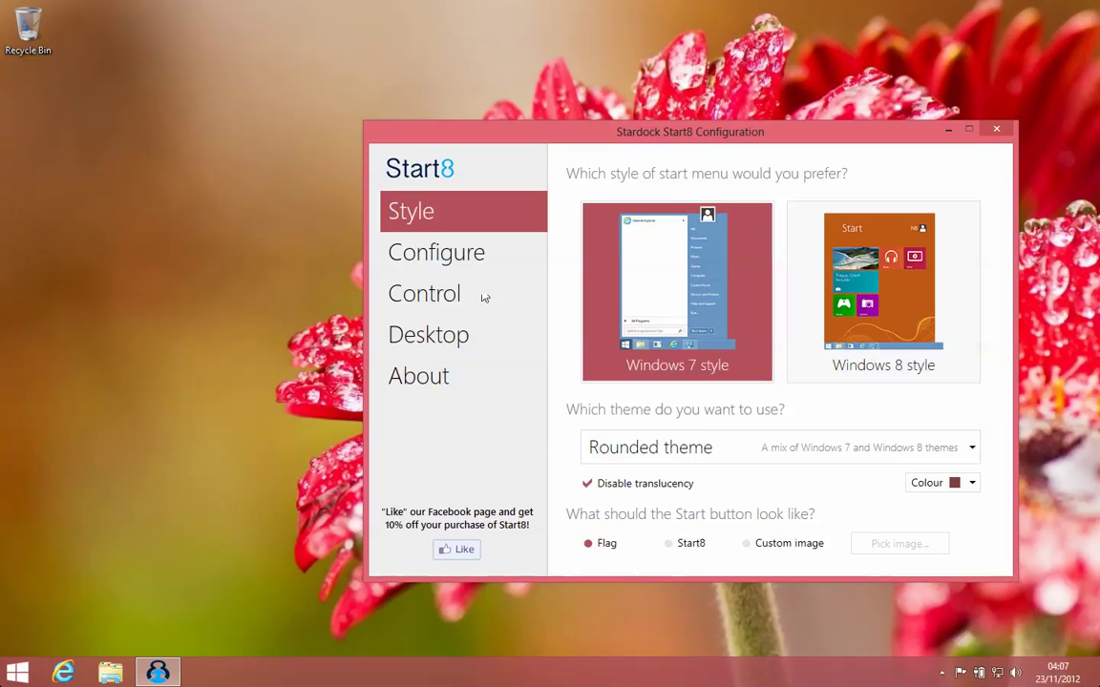
# Open the Configure settings, view the start menu, and try turning off the user picture before enabling it again.
pyautogui.click(426, 271)
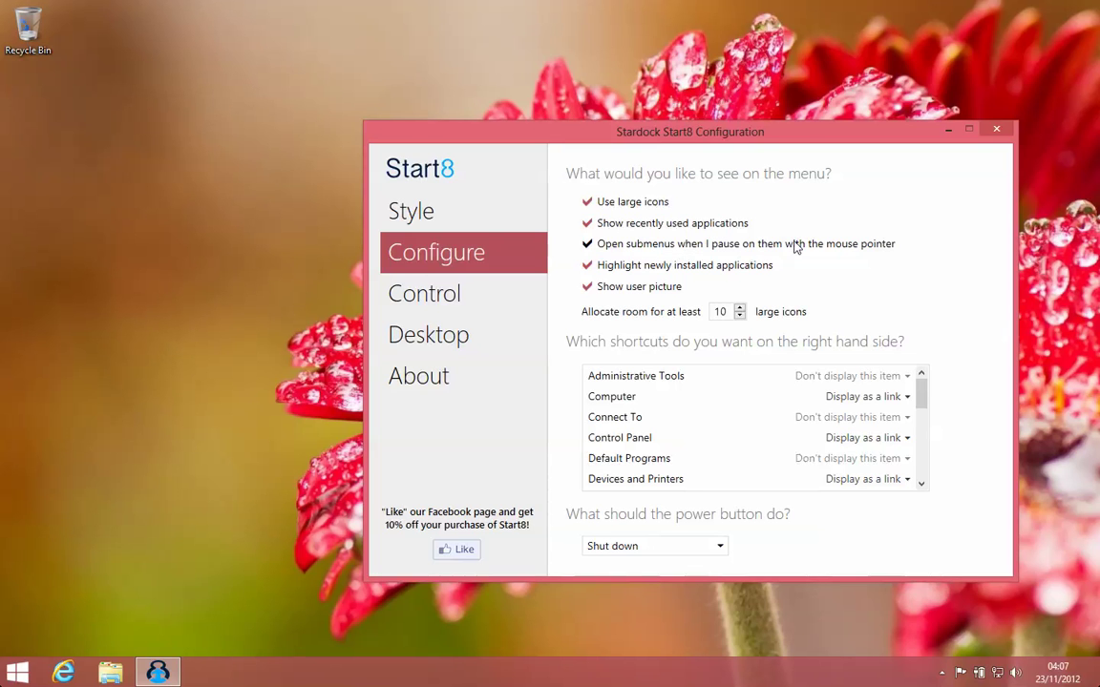
pyautogui.click(17, 672)
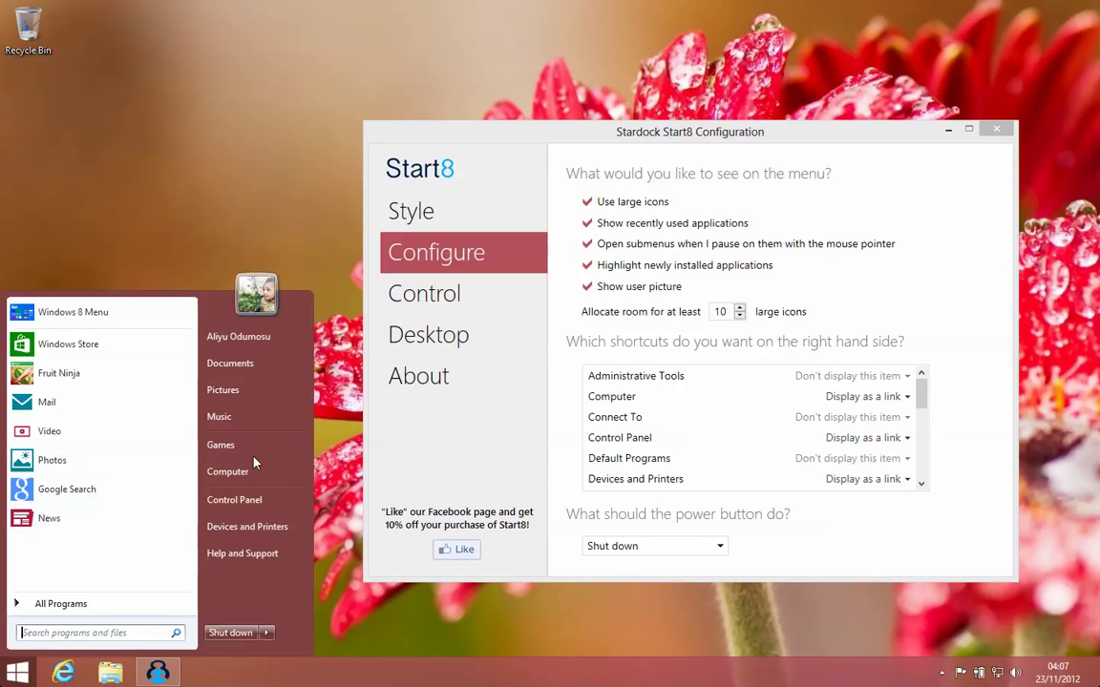
pyautogui.click(950, 295)
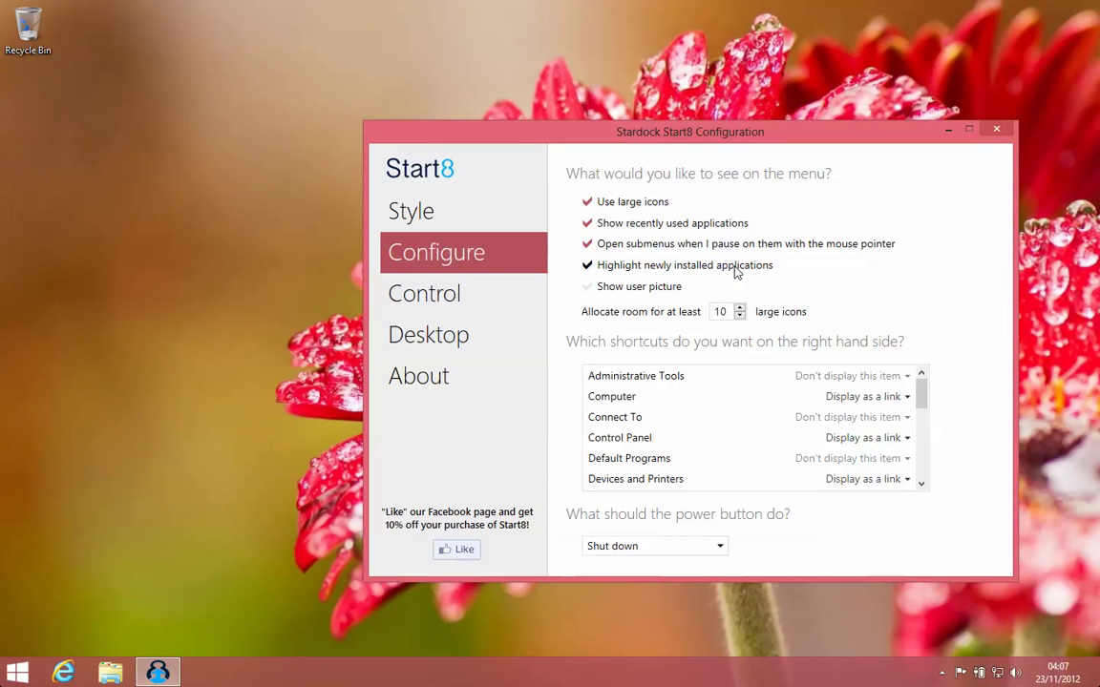
pyautogui.click(622, 292)
# Review the available right-hand side shortcuts and compare them with the links in the start menu.
pyautogui.moveTo(926, 399)
pyautogui.mouseDown()
pyautogui.moveTo(928, 486)
pyautogui.moveTo(925, 381)
pyautogui.mouseUp()
pyautogui.click(17, 673)
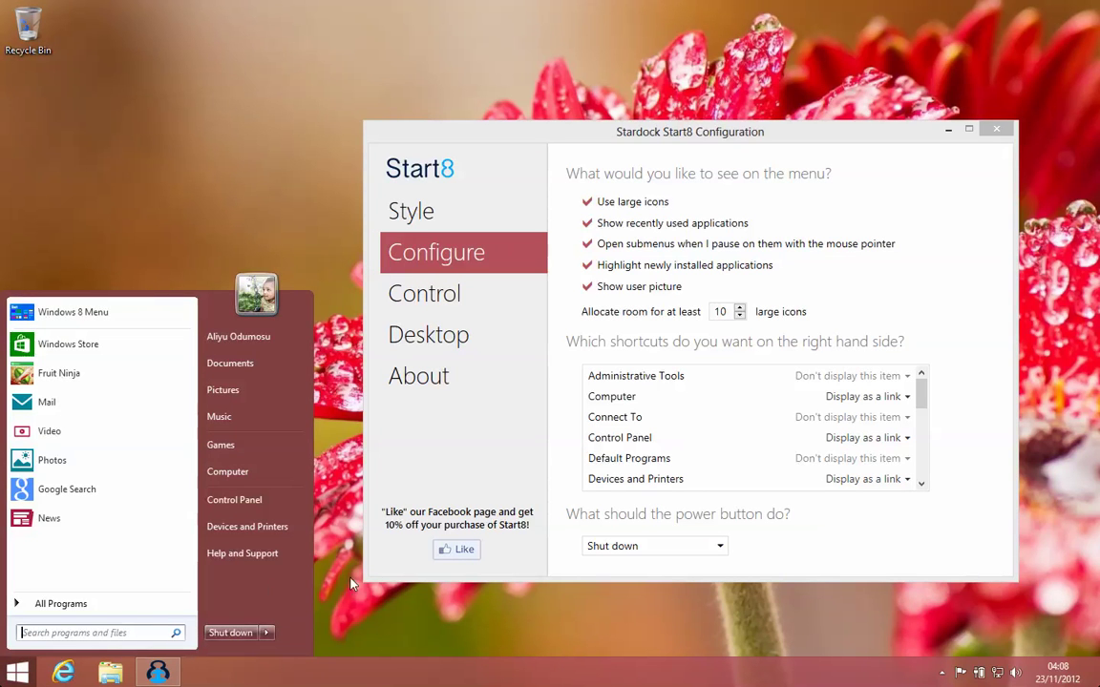
pyautogui.click(754, 552)
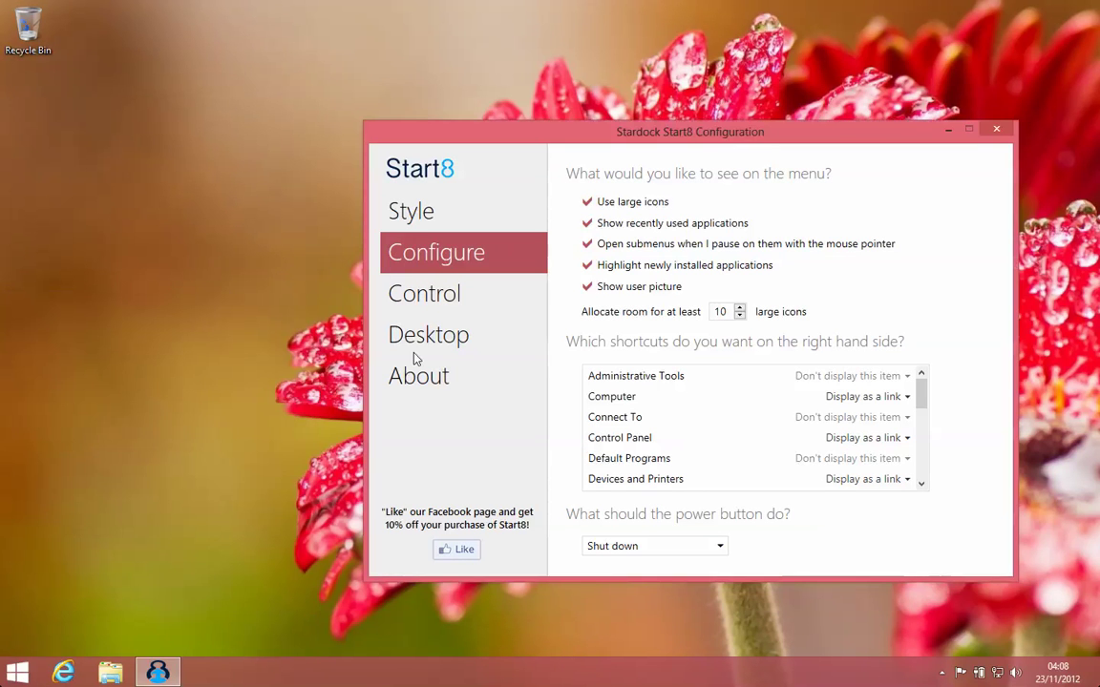
# In the Control settings, make the Windows key show the Windows 8 menu when on the Desktop, and test the key.
pyautogui.click(426, 296)
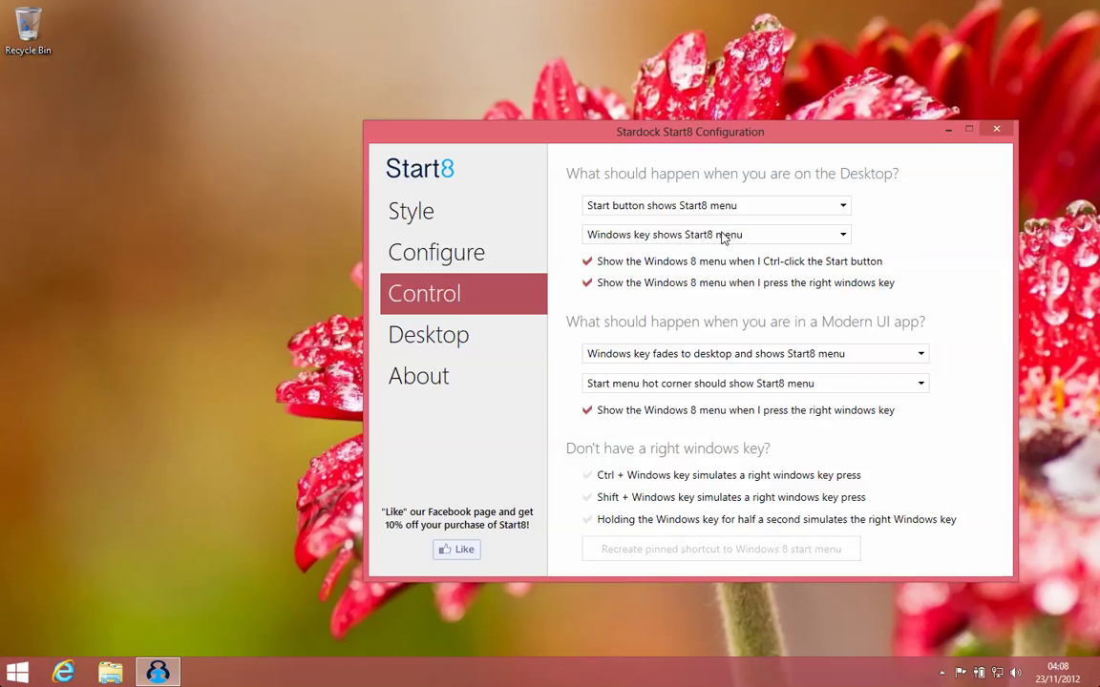
pyautogui.press('super')
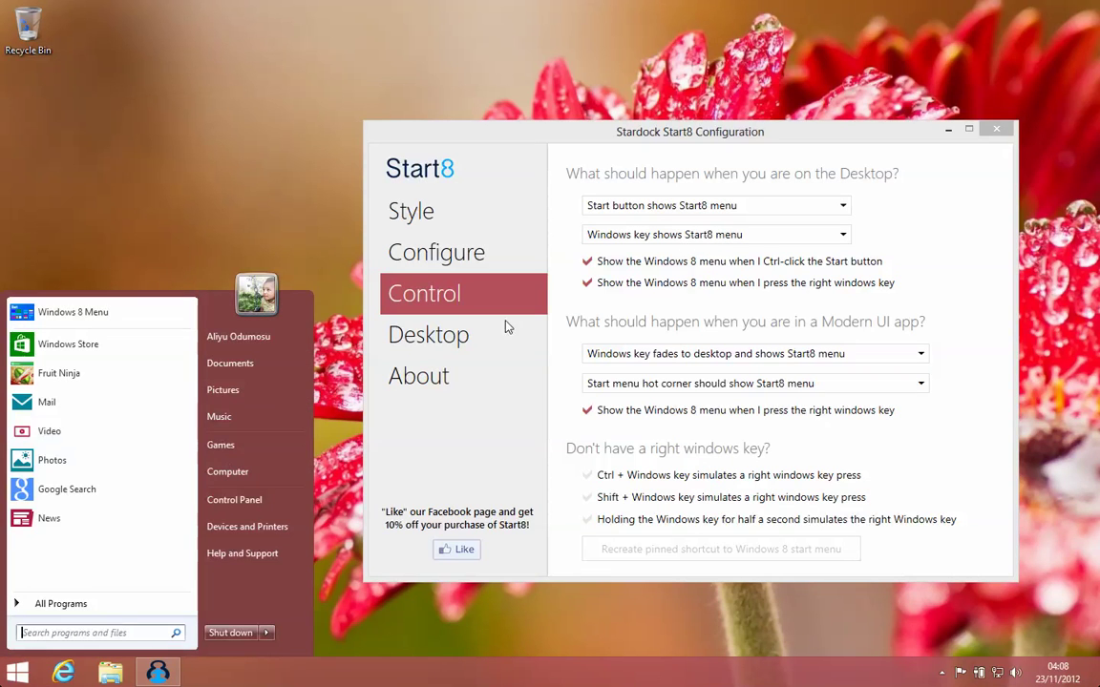
pyautogui.click(738, 238)
pyautogui.click(740, 239)
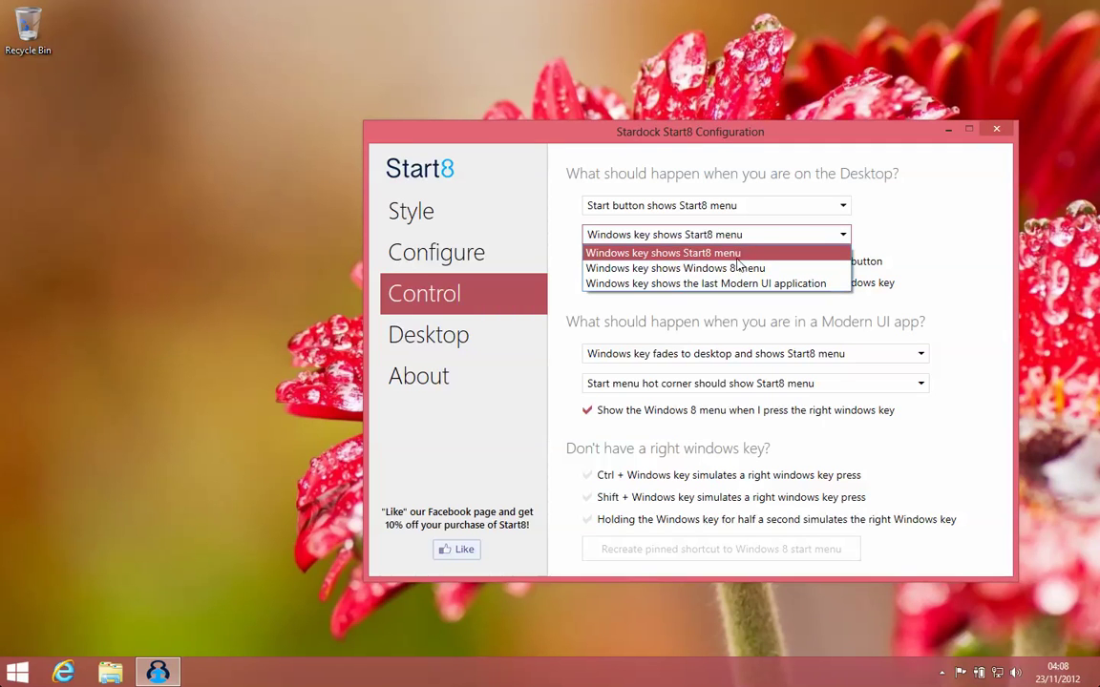
pyautogui.click(774, 274)
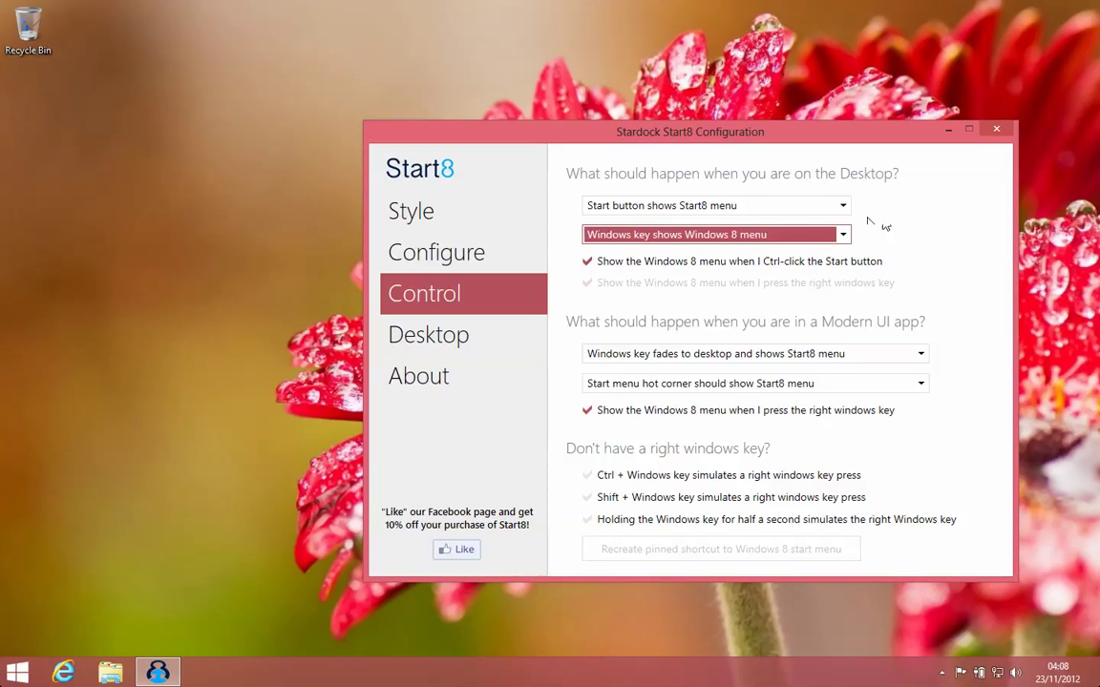
pyautogui.press('super')
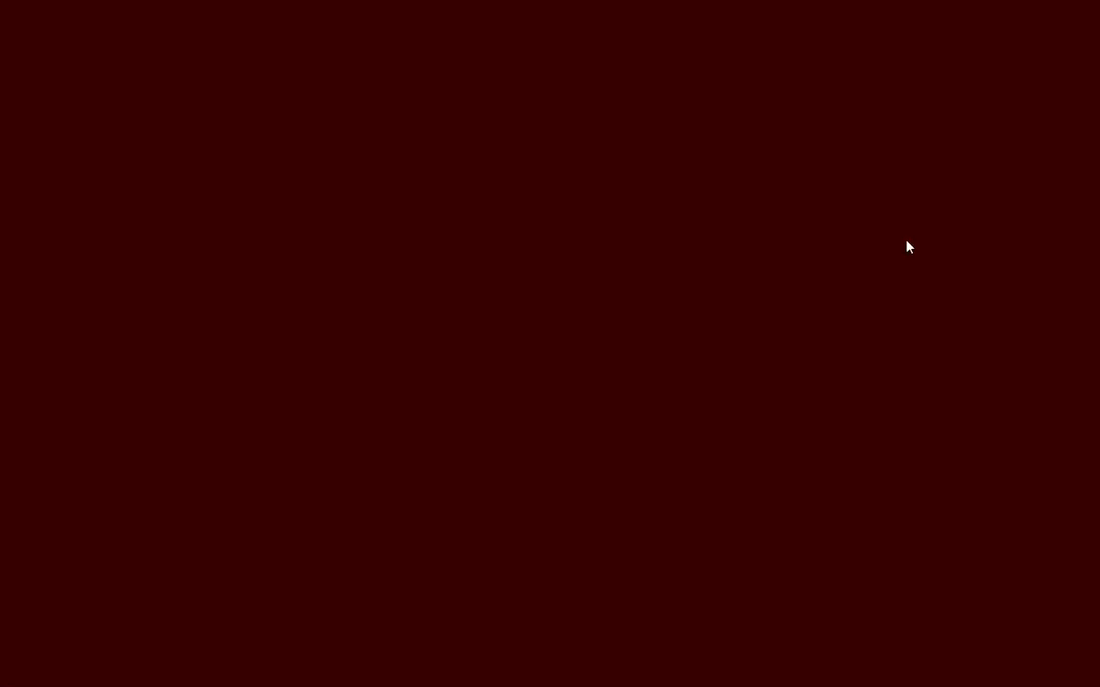
pyautogui.press('super')
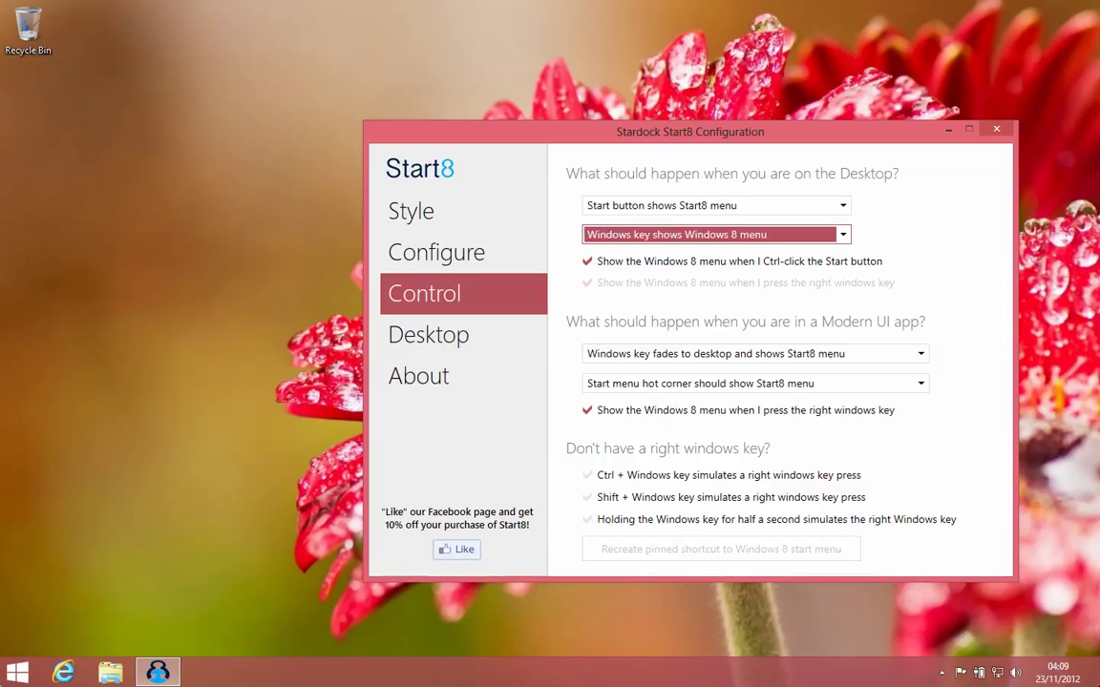
# Set the start menu hot corner in Modern UI apps to show the Windows 8 menu, and check the Windows key behaviour.
pyautogui.click(659, 384)
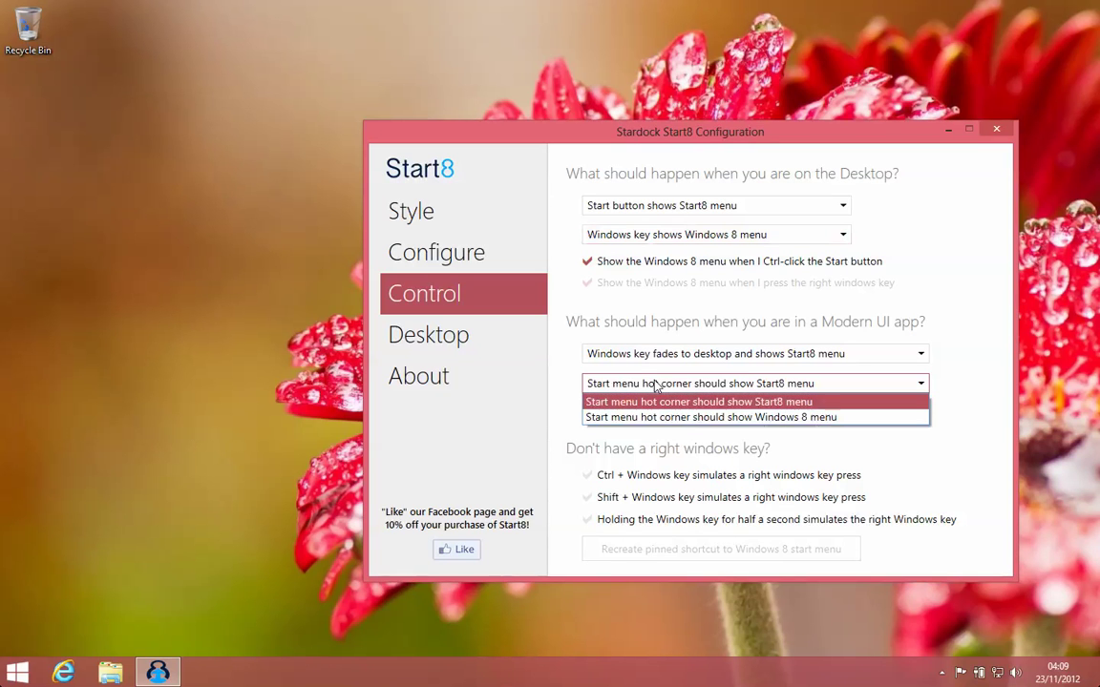
pyautogui.click(676, 417)
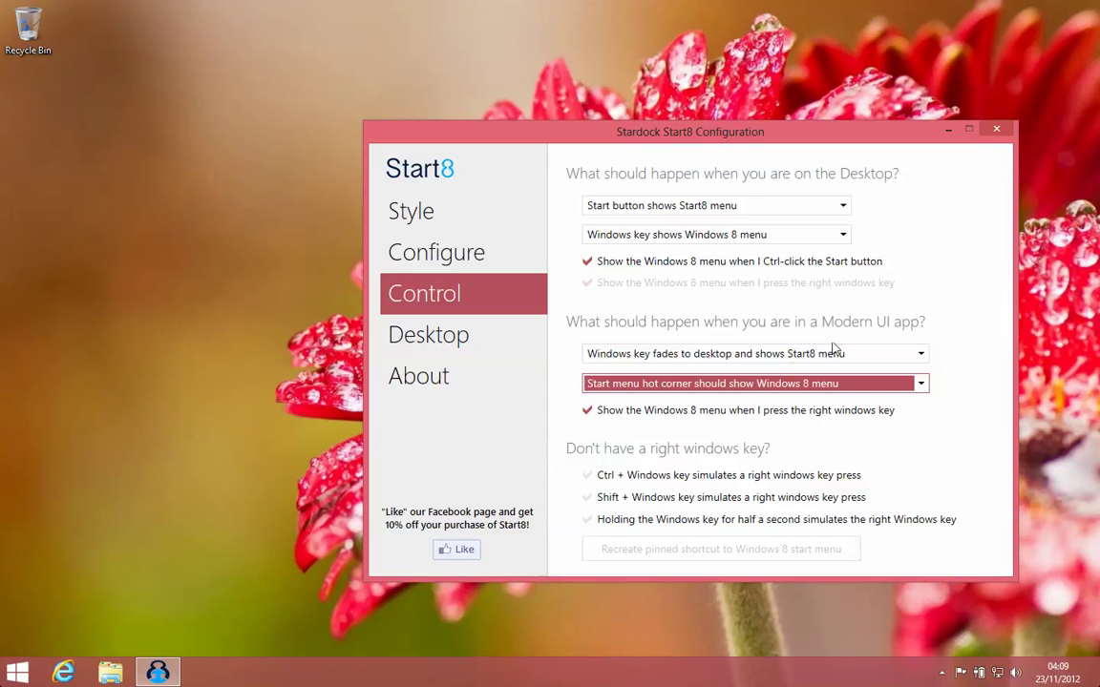
pyautogui.click(864, 384)
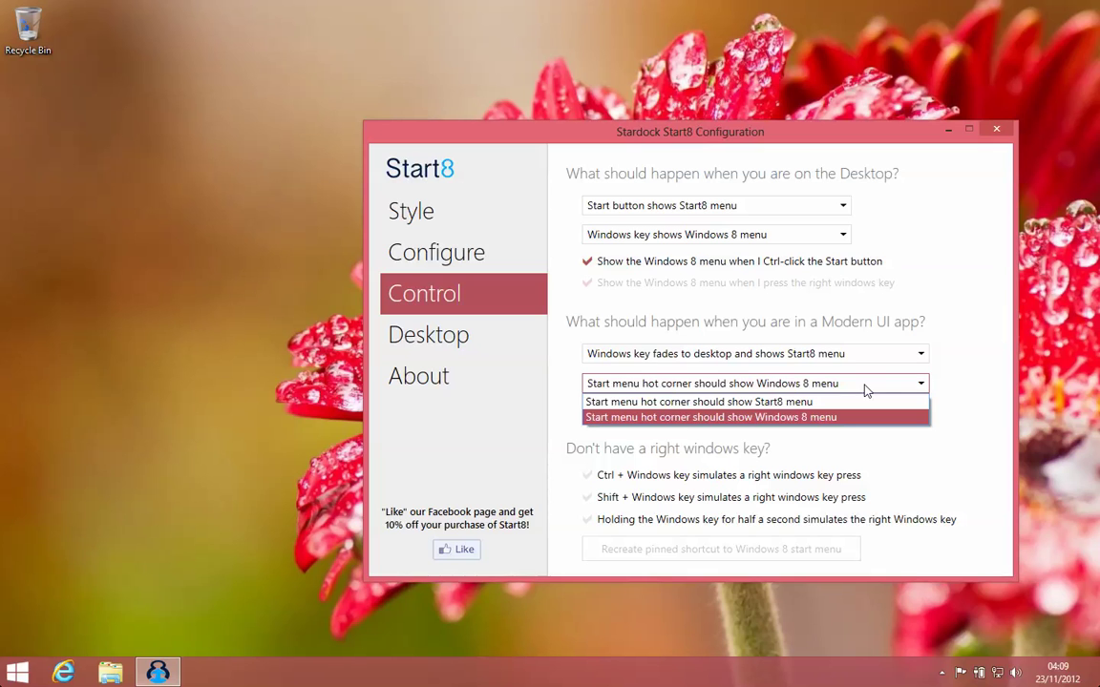
pyautogui.click(865, 386)
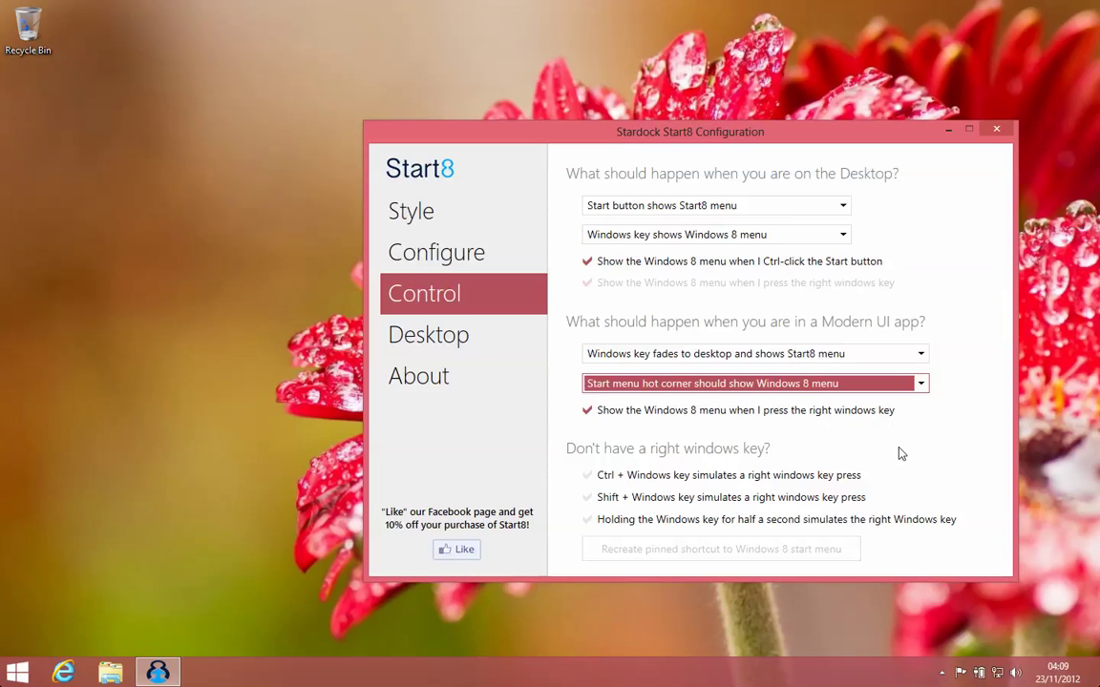
pyautogui.press('super')
pyautogui.press('super')
# Review the Desktop settings for the taskbar, search and Windows 8 features, with a brief look at the About page.
pyautogui.click(417, 352)
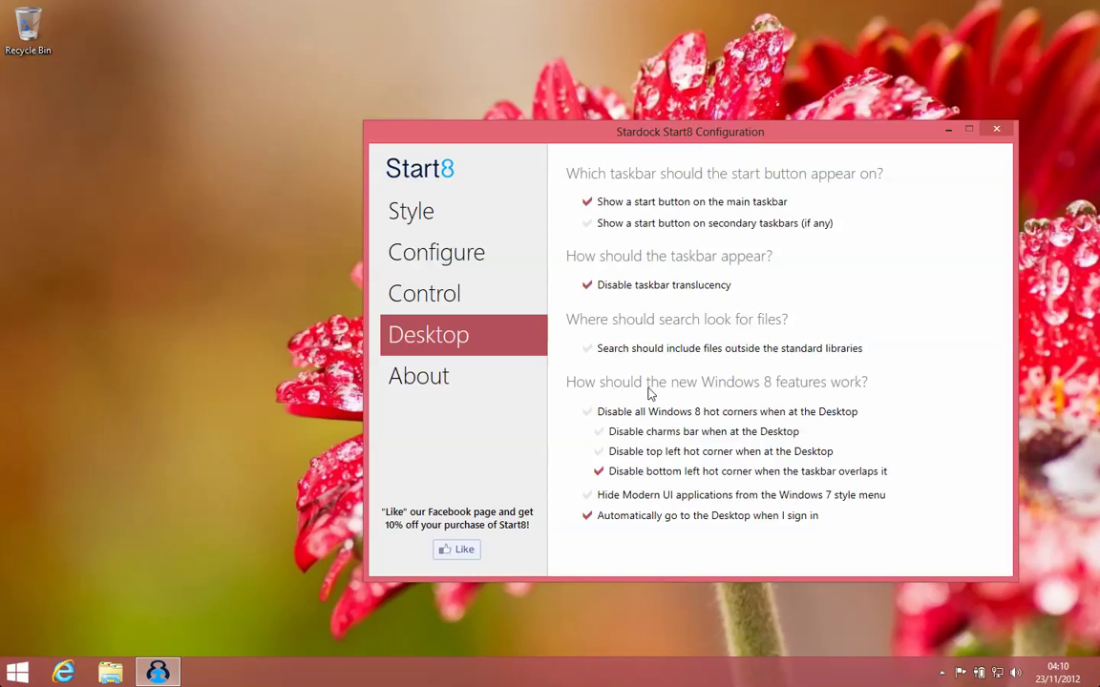
pyautogui.click(443, 378)
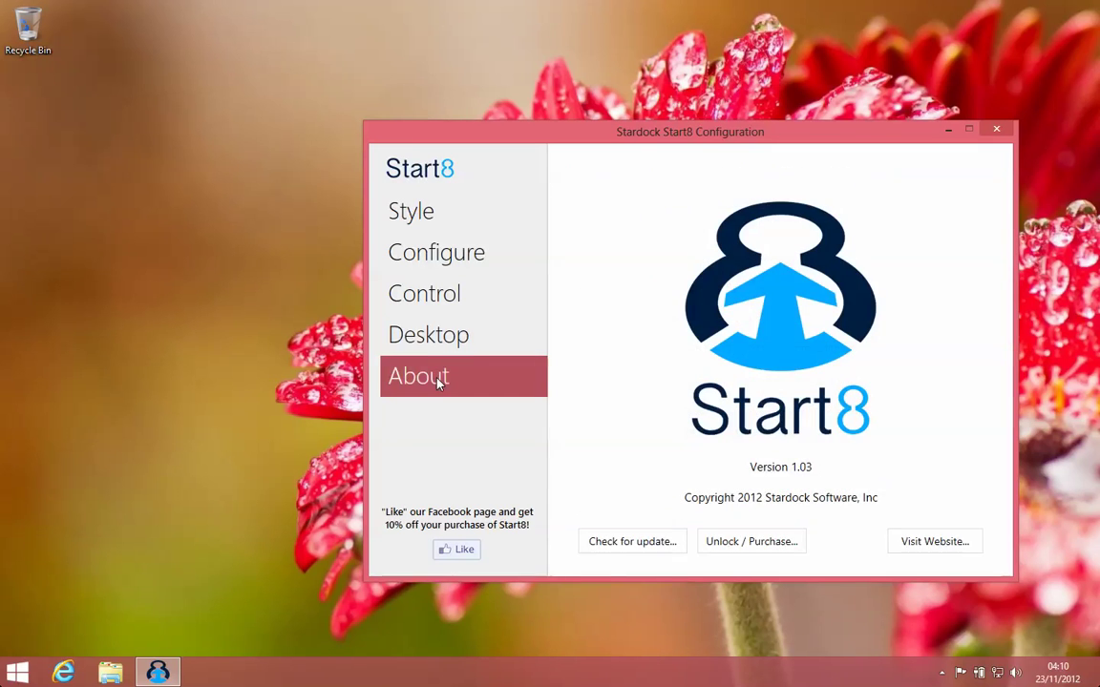
pyautogui.click(432, 326)
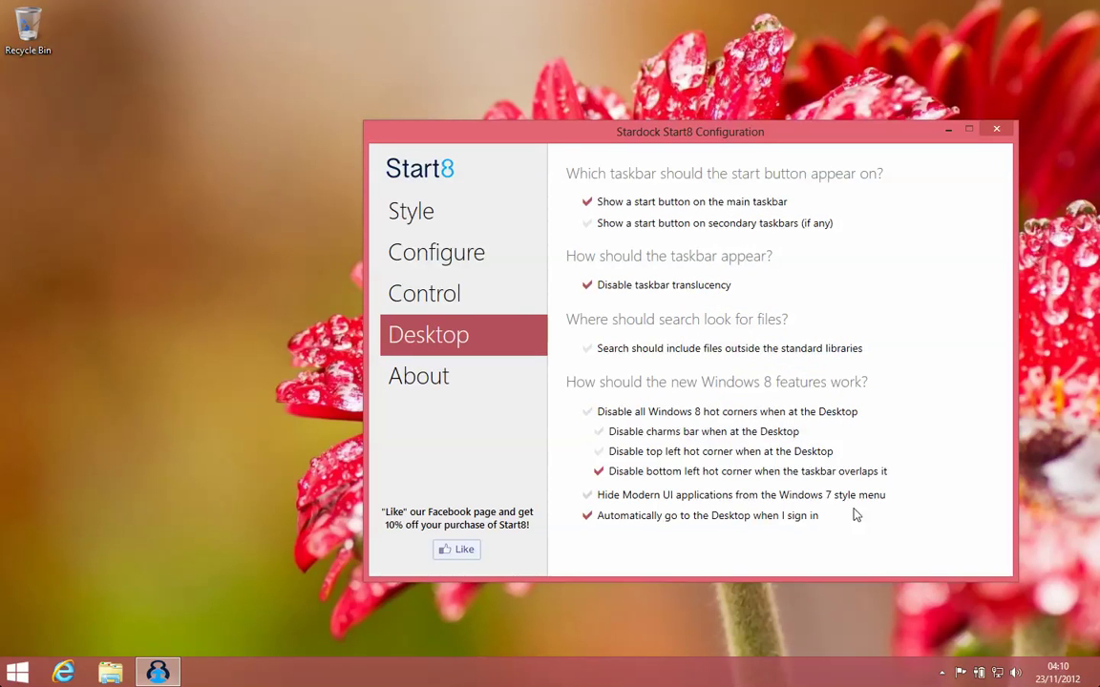
pyautogui.moveTo(580, 137); pyautogui.dragTo(497, 136)
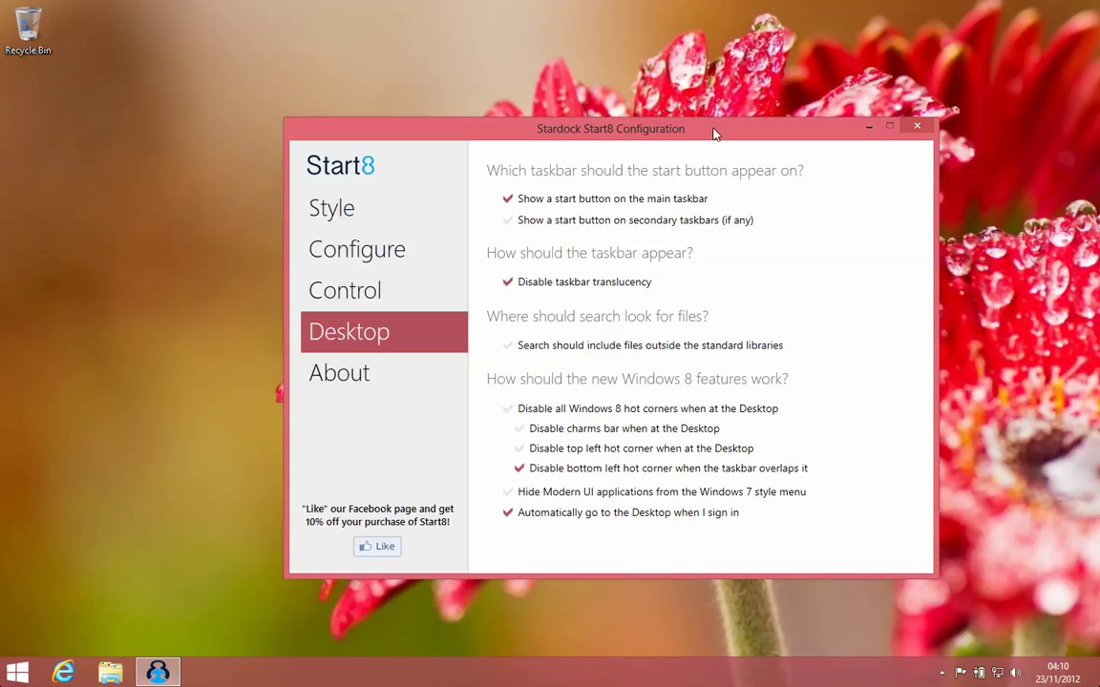
pyautogui.moveTo(714, 133); pyautogui.dragTo(673, 143)
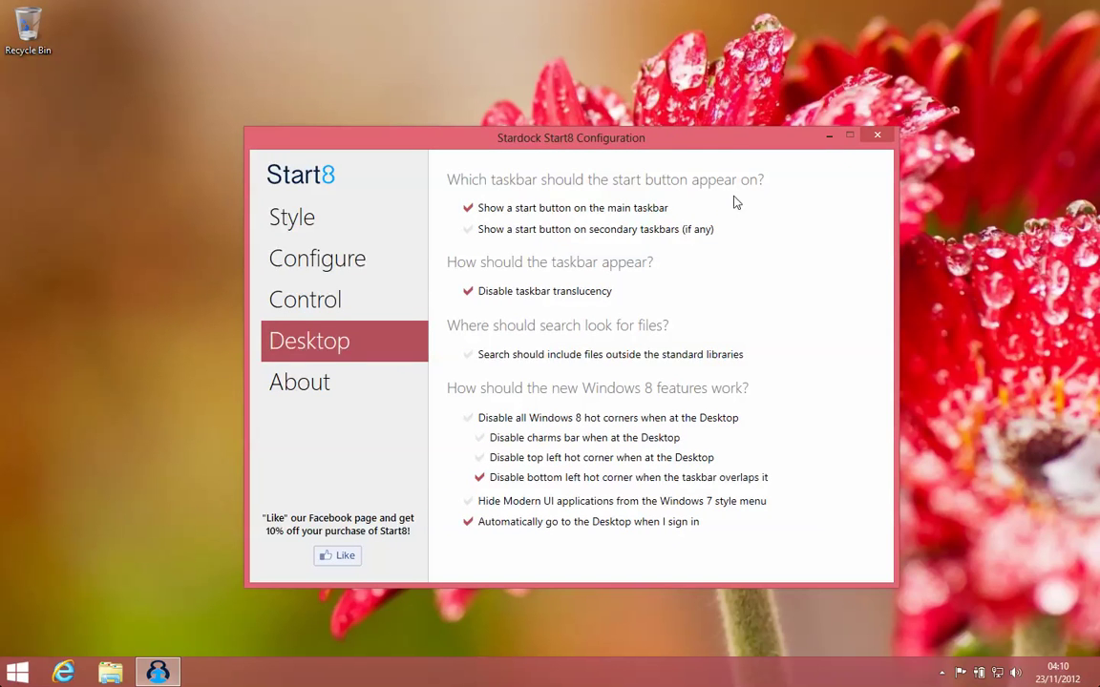
# Look through the Configure, Control, Desktop and About pages once more and return to the Style settings.
pyautogui.click(315, 250)
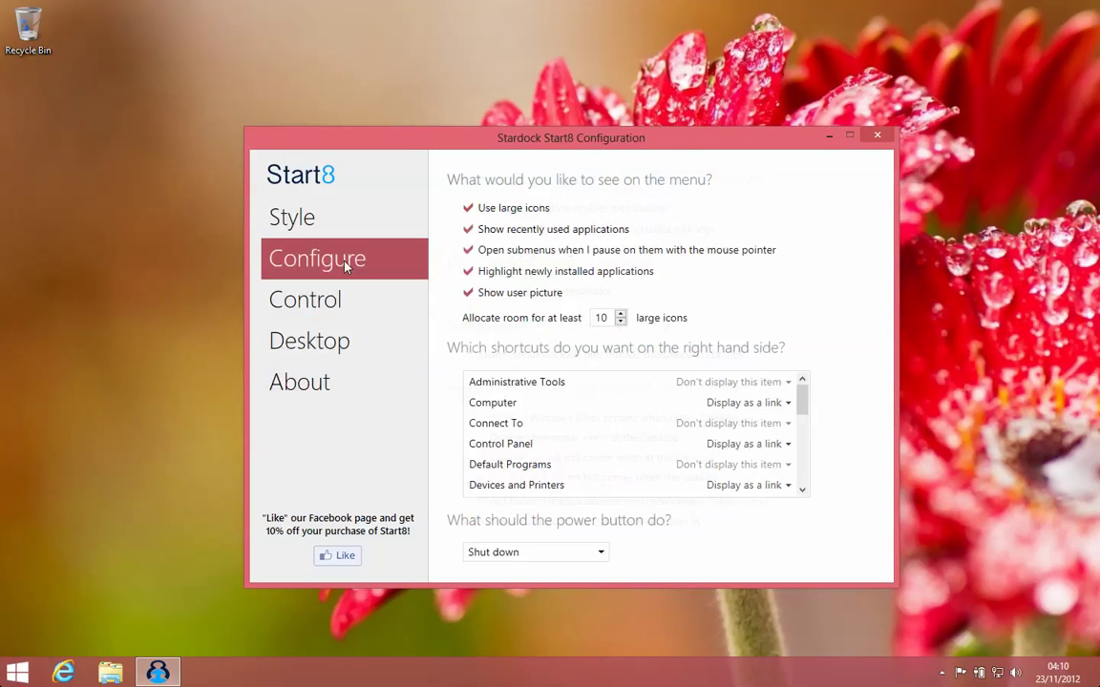
pyautogui.click(306, 303)
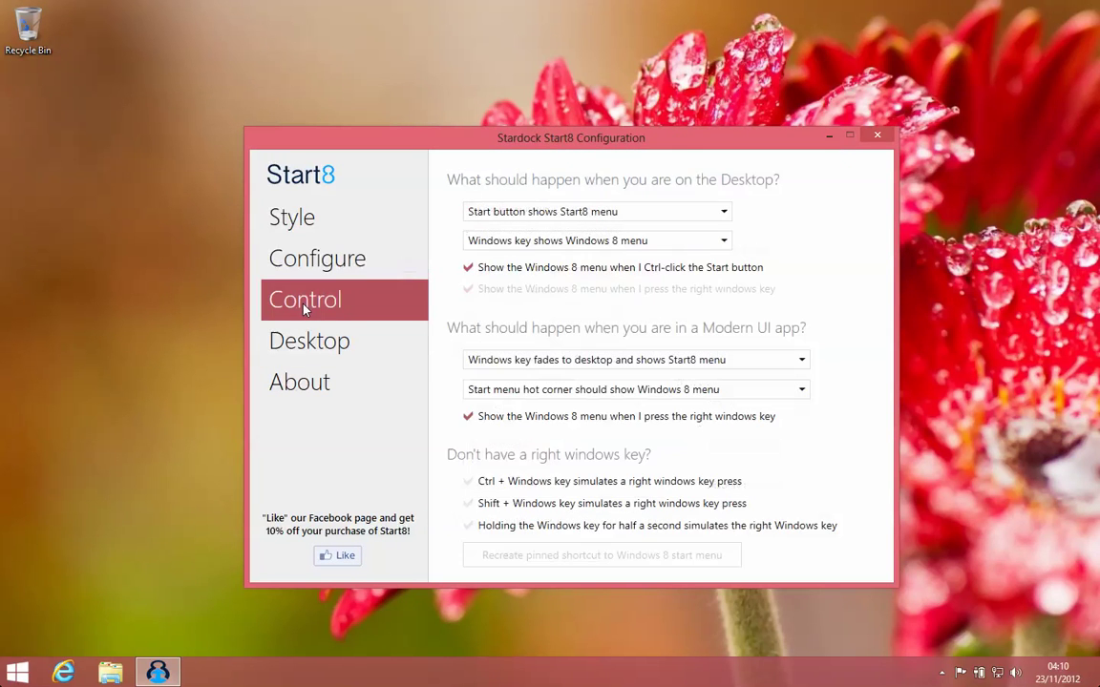
pyautogui.click(333, 347)
pyautogui.click(332, 386)
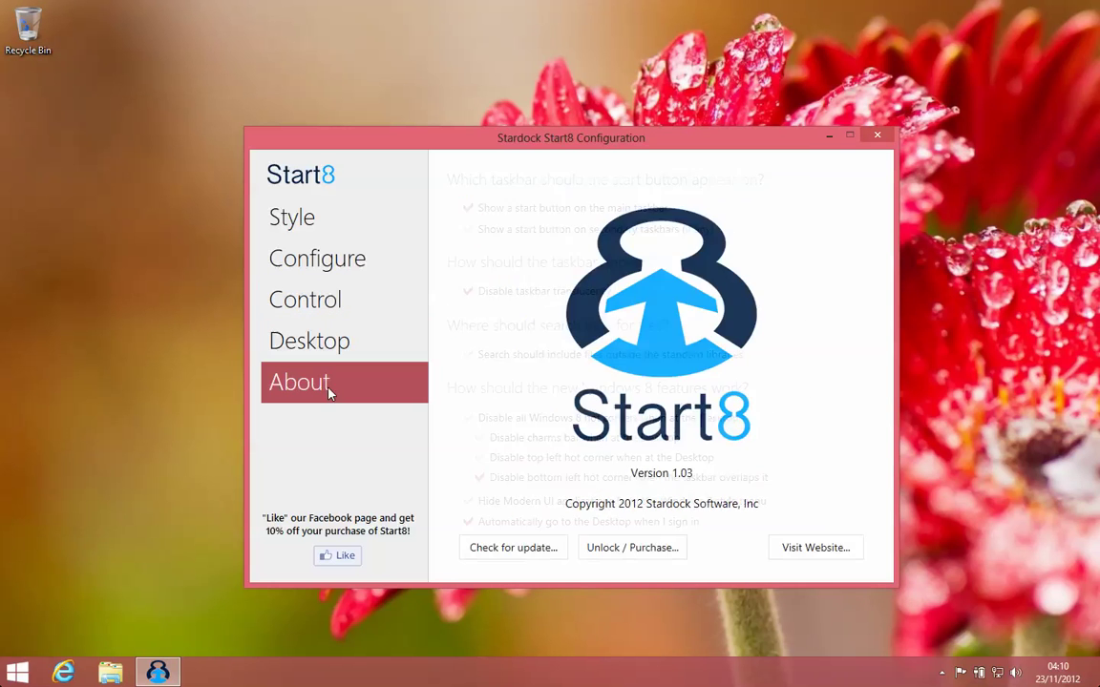
pyautogui.click(315, 223)
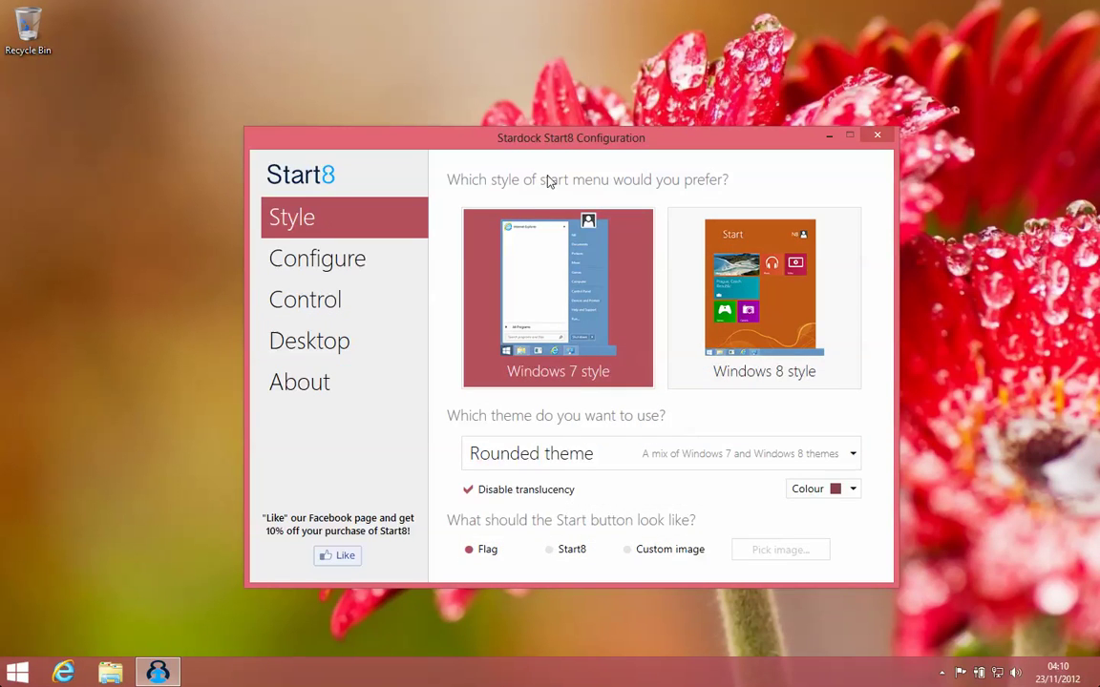
pyautogui.moveTo(617, 138); pyautogui.dragTo(592, 129)
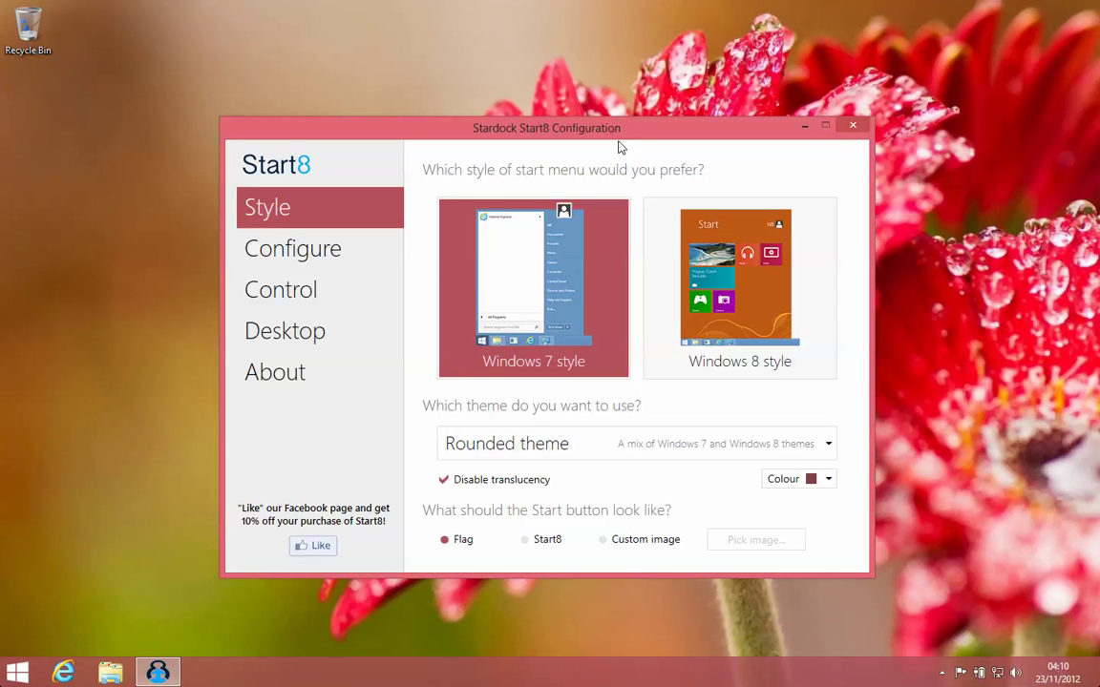
pyautogui.moveTo(614, 128); pyautogui.dragTo(650, 121)
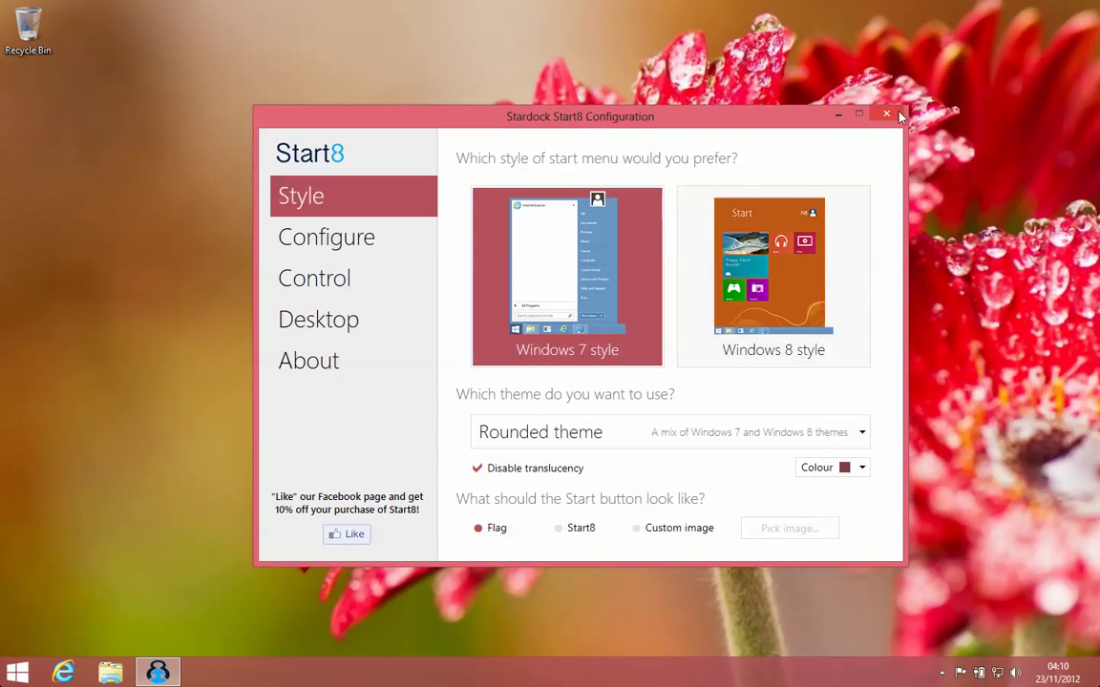
pyautogui.moveTo(764, 124); pyautogui.dragTo(728, 124)
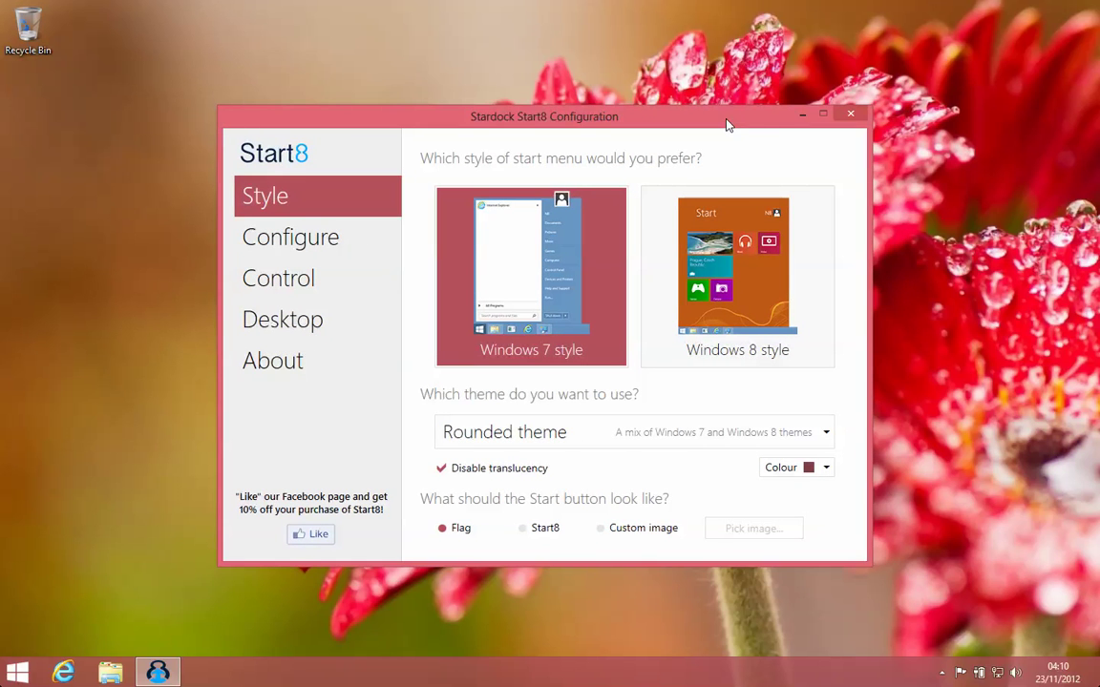